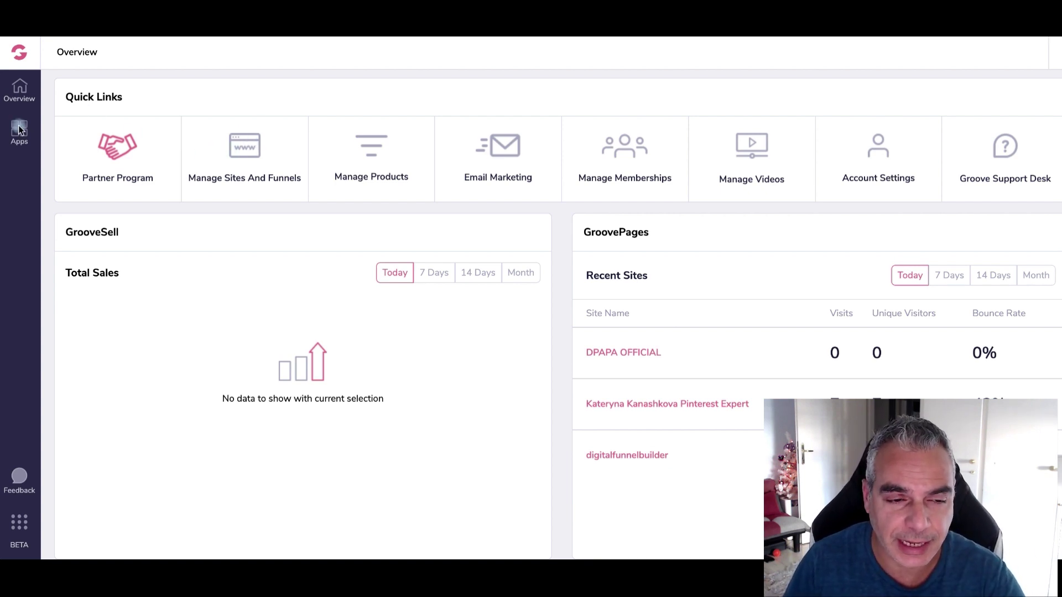
Open the sites and funnels manager and start a new site from the blank single-page template.
{"action": "left_click", "coordinate": [243, 150]}
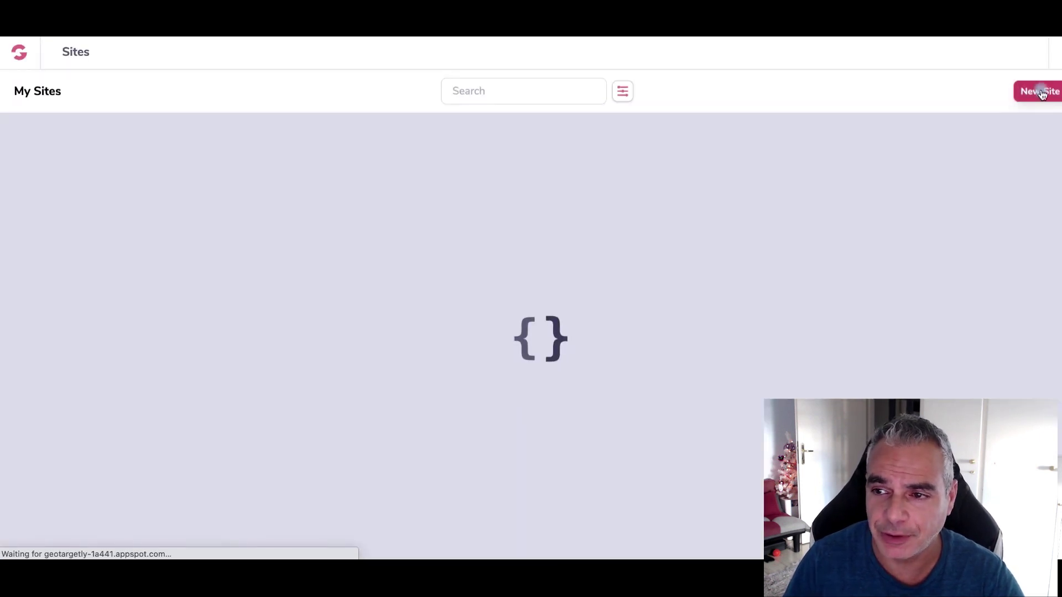
{"action": "left_click", "coordinate": [1038, 95]}
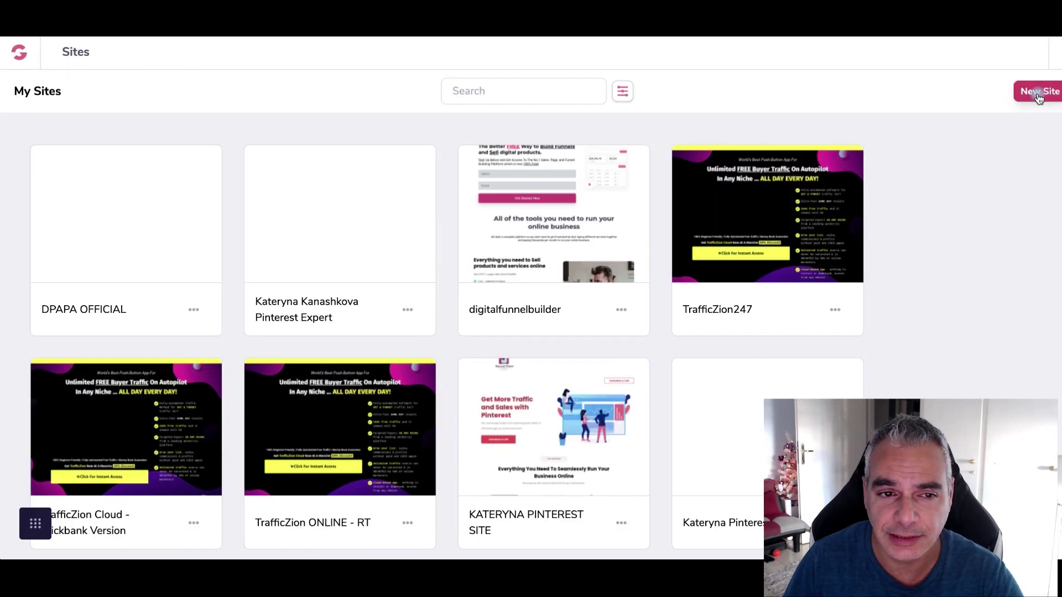
{"action": "left_click", "coordinate": [1039, 95]}
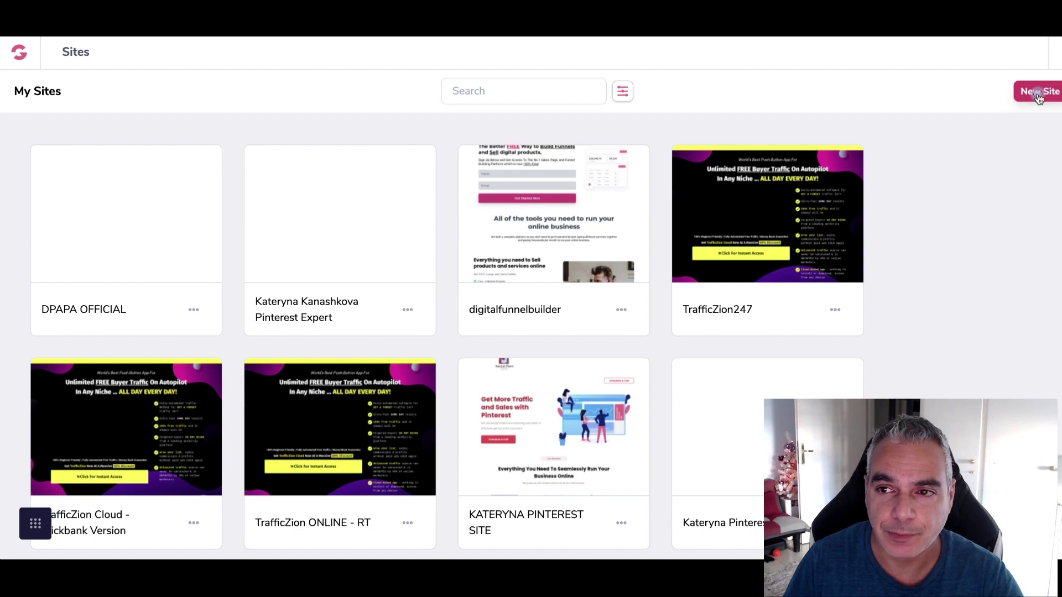
{"action": "left_click", "coordinate": [178, 276]}
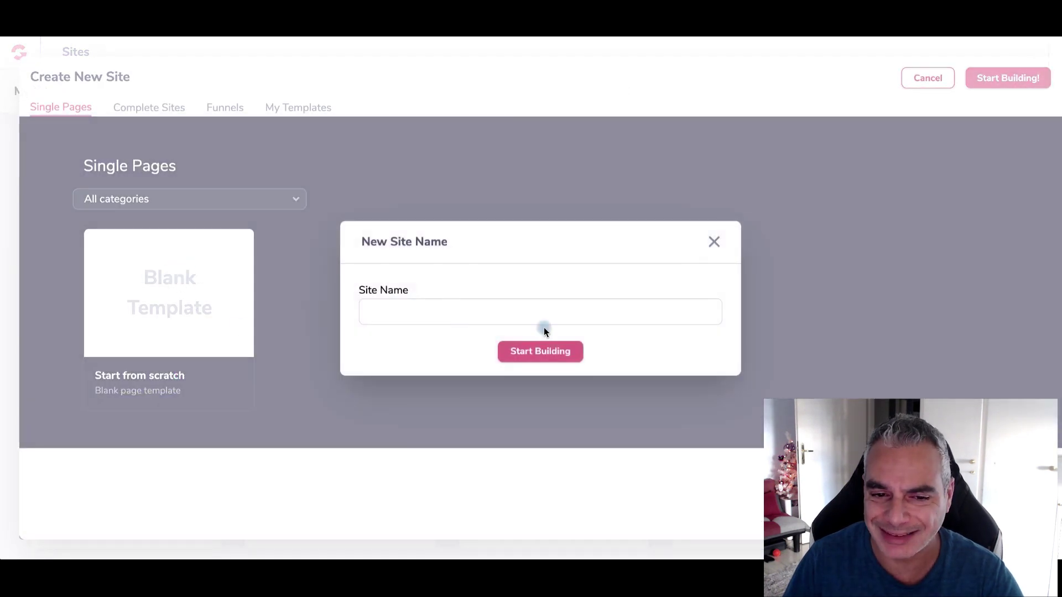
Name the new site "Destiny tuning Secret Copy" and start building it.
{"action": "left_click", "coordinate": [545, 321]}
{"action": "type", "text": "Destiny T"}
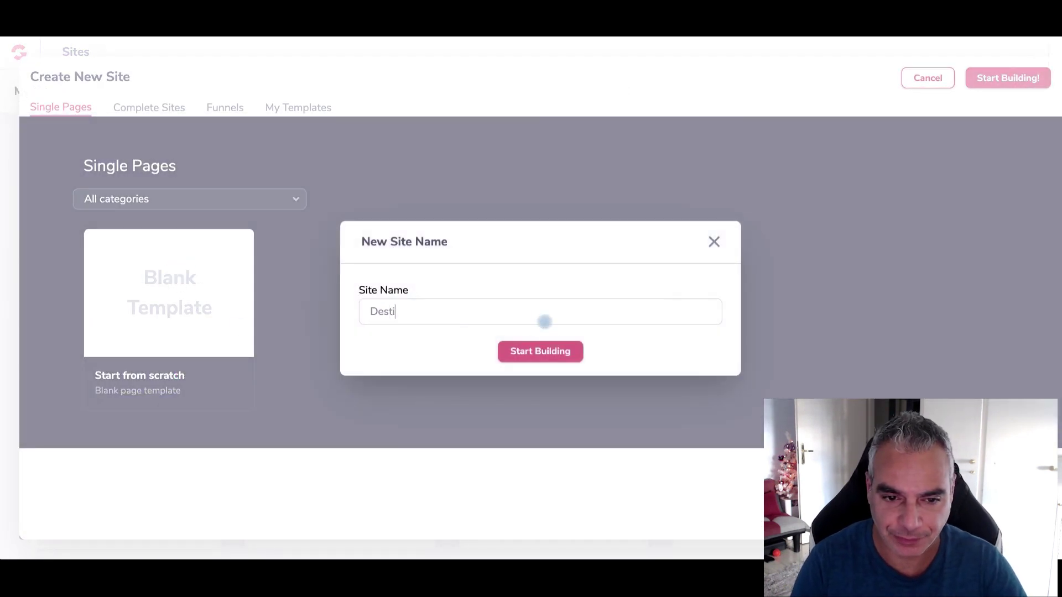
{"action": "key", "text": "BackSpace"}
{"action": "type", "text": "tuning Secret Co"}
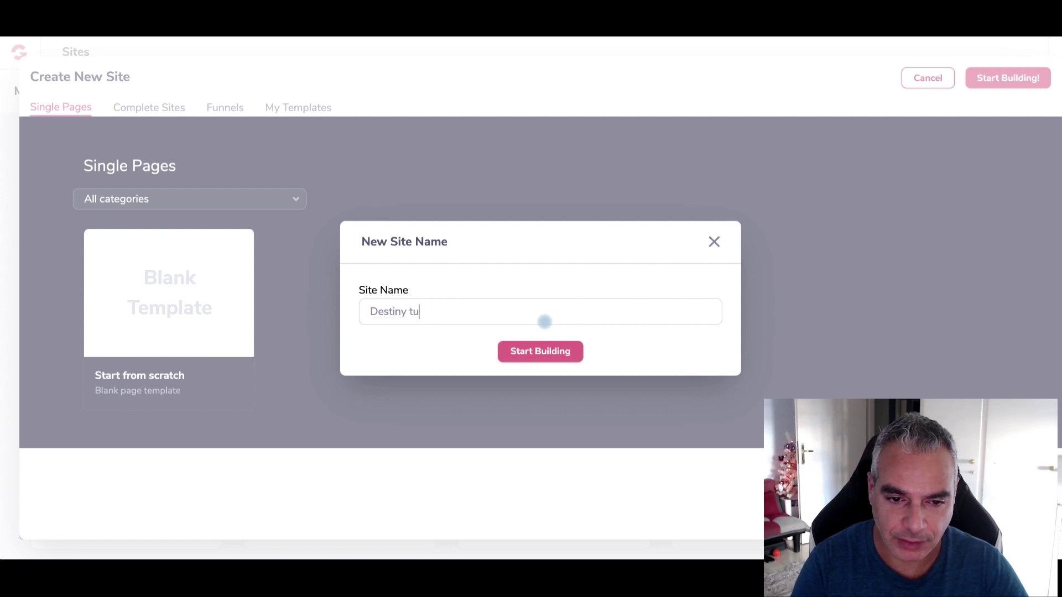
{"action": "type", "text": "py"}
{"action": "key", "text": "BackSpace"}
{"action": "key", "text": "BackSpace"}
{"action": "type", "text": "opy"}
{"action": "left_click", "coordinate": [575, 351]}
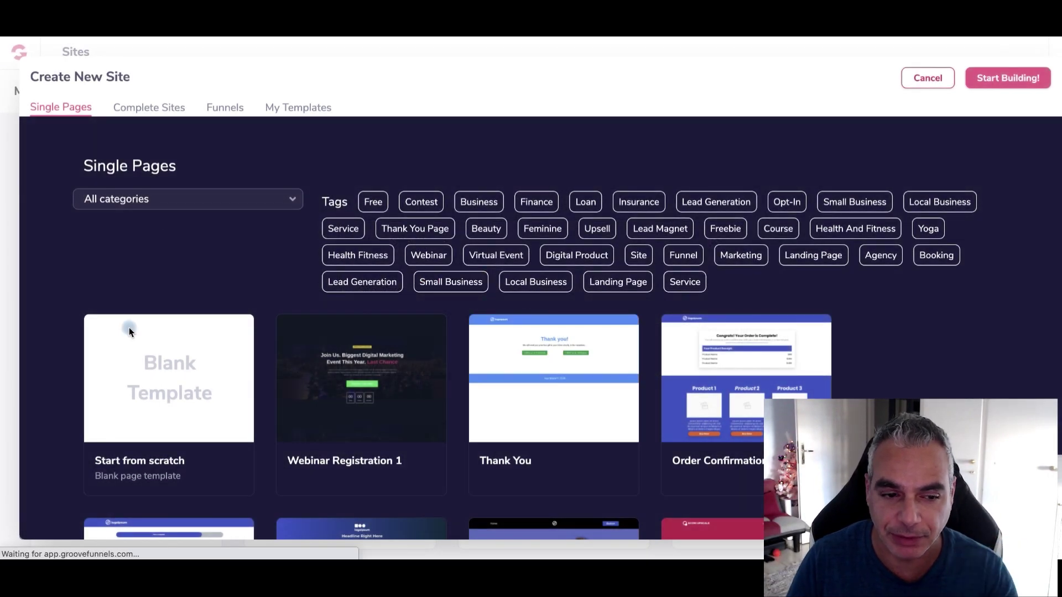
{"action": "left_click", "coordinate": [554, 357]}
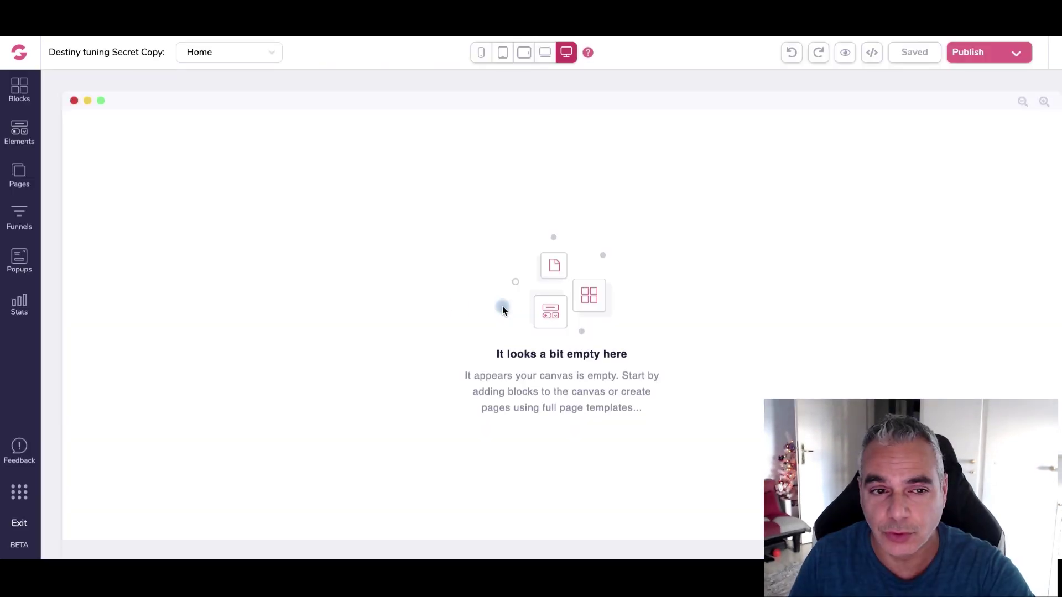
{"action": "left_click", "coordinate": [19, 175]}
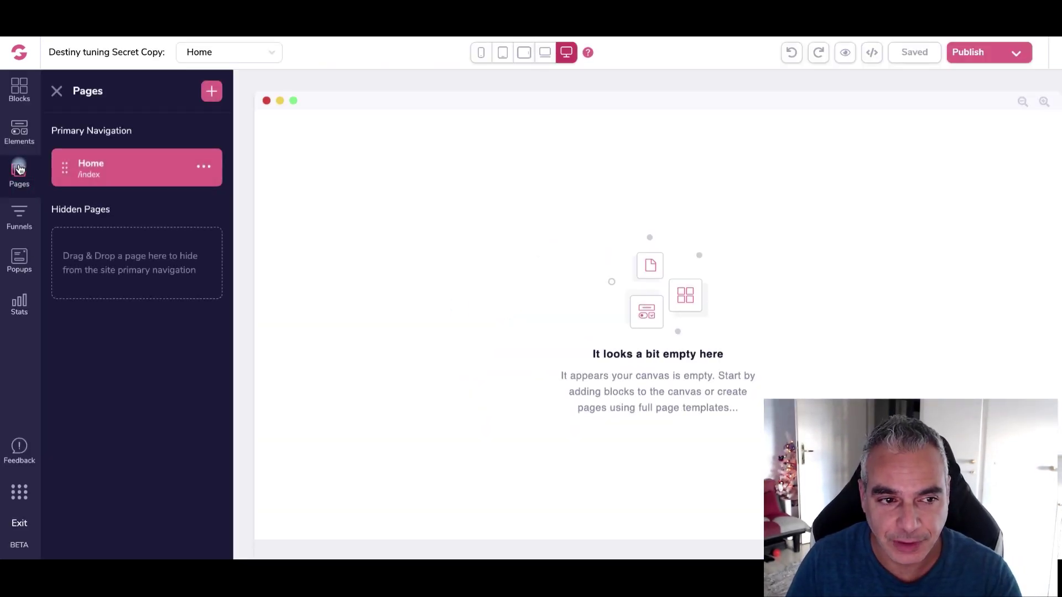
{"action": "left_click", "coordinate": [213, 96]}
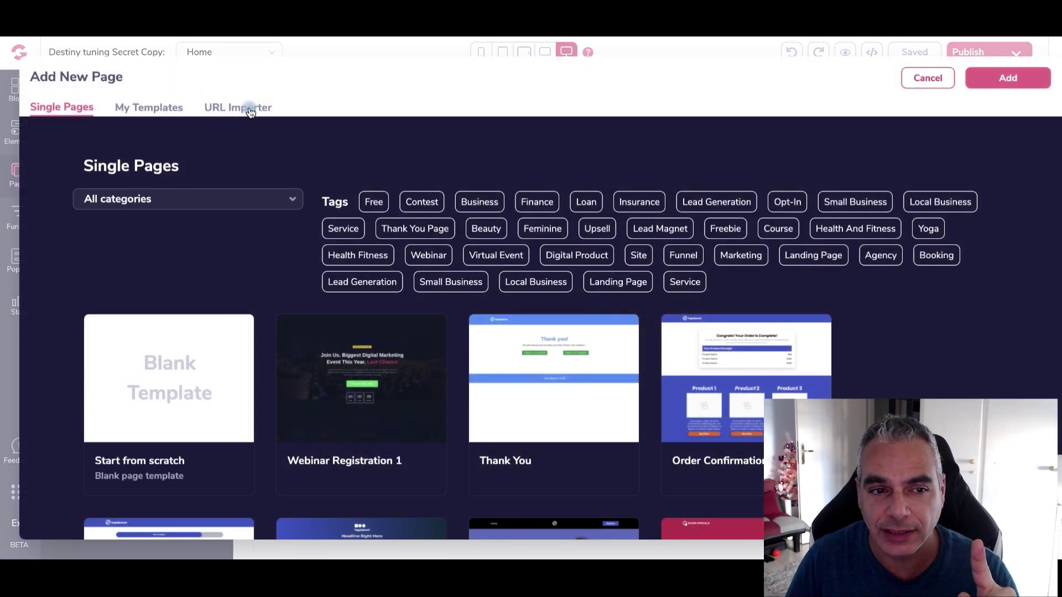
{"action": "left_click", "coordinate": [246, 109]}
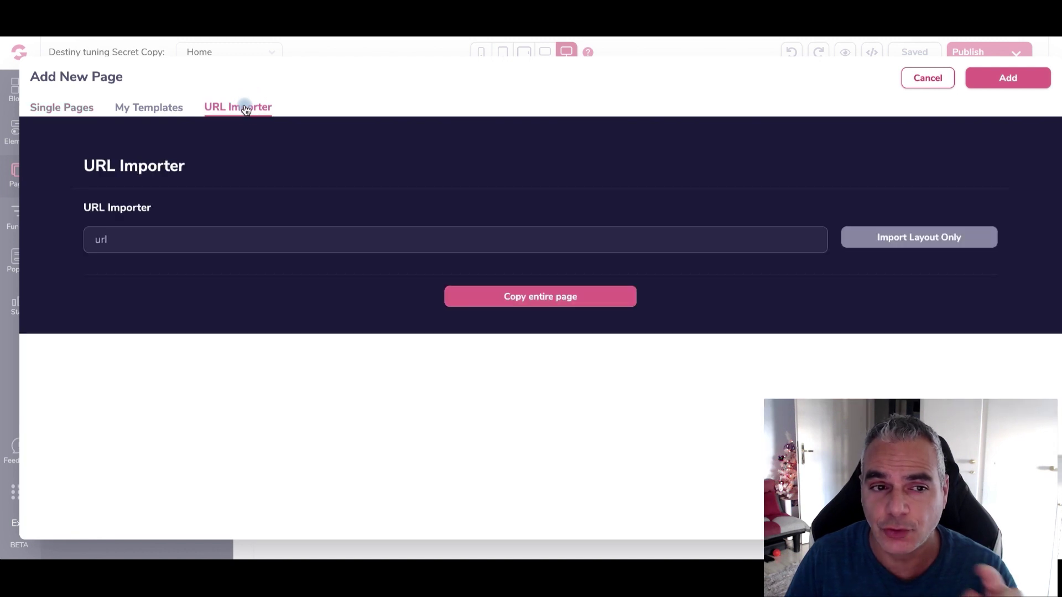
{"action": "left_click", "coordinate": [202, 246]}
{"action": "type", "text": "https://desti"}
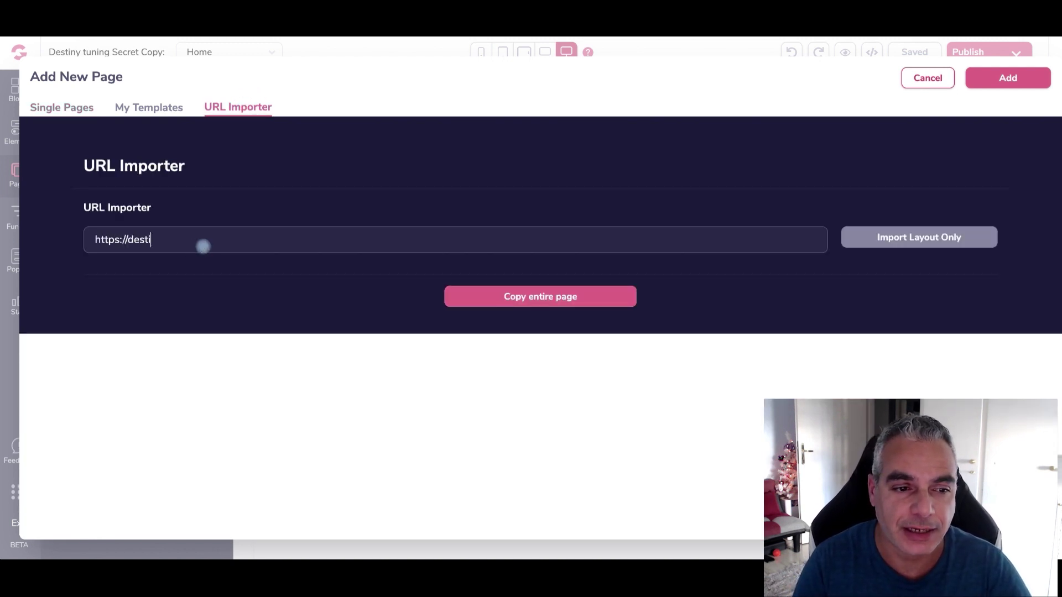
{"action": "type", "text": "nytuningsec"}
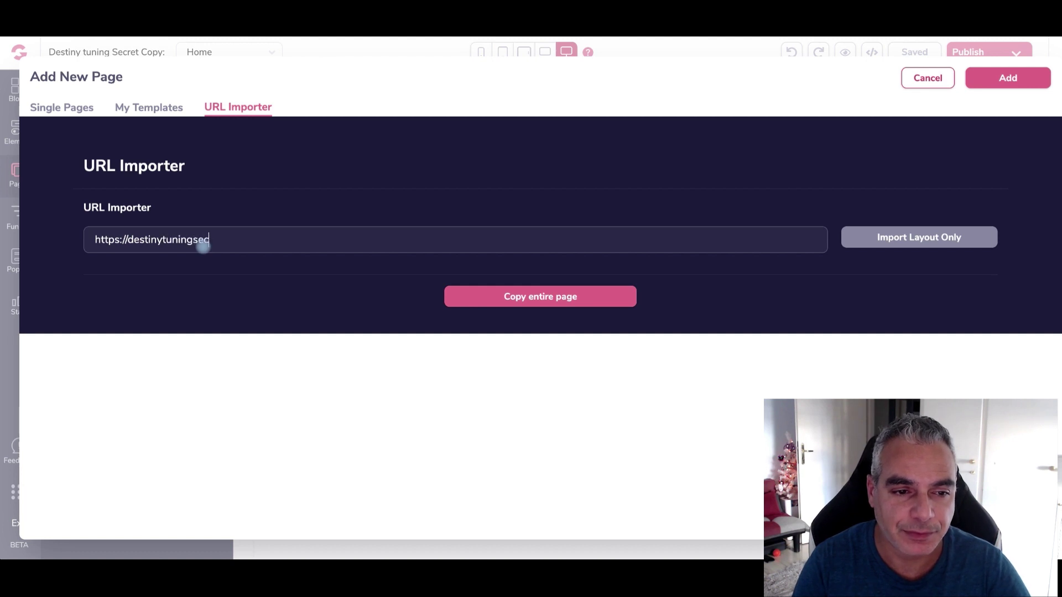
{"action": "type", "text": "ret.com"}
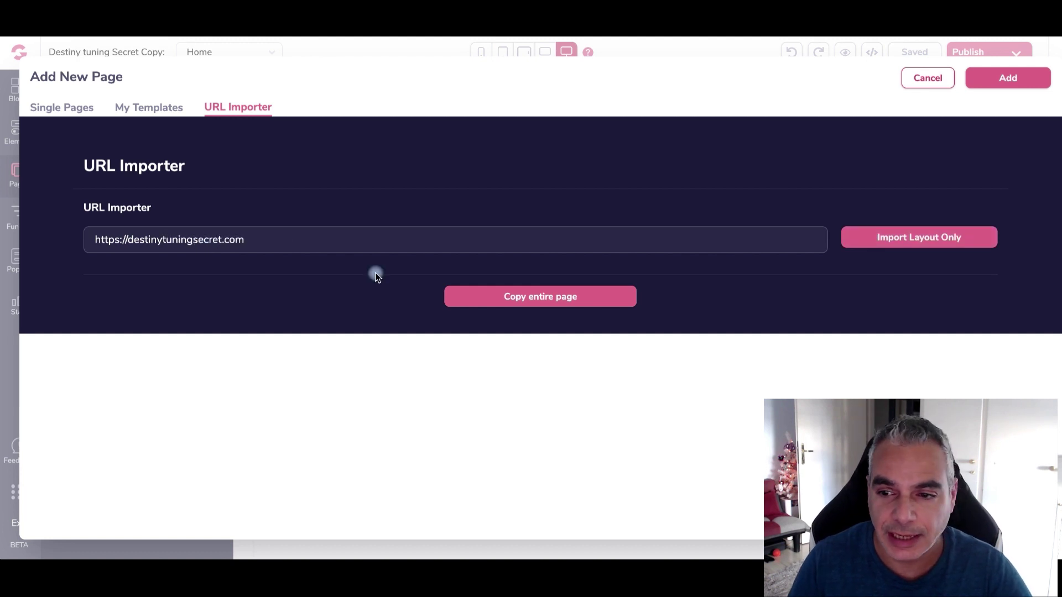
{"action": "left_click", "coordinate": [533, 304]}
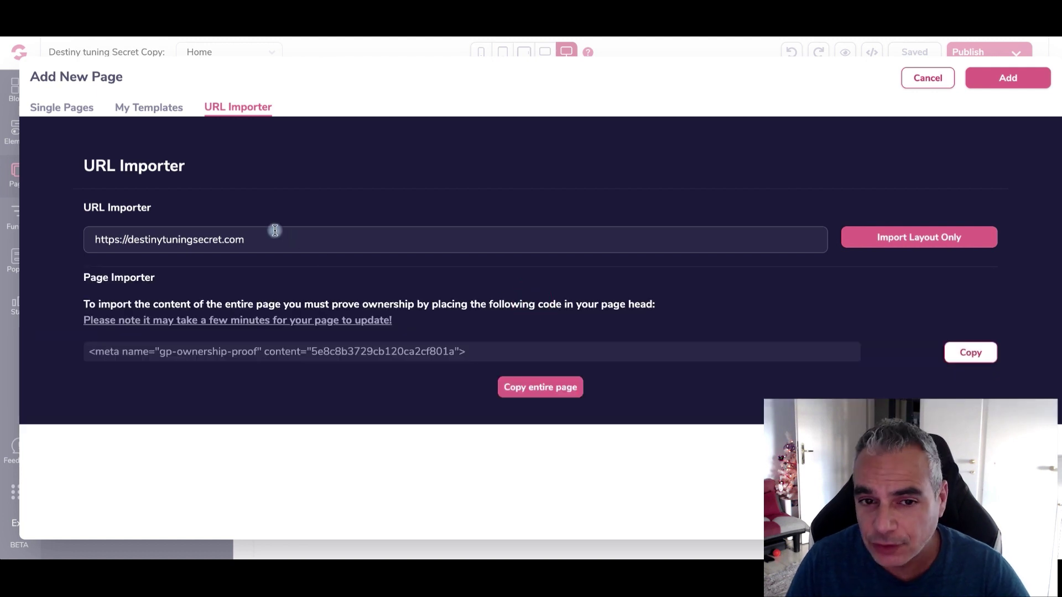
Copy the complete gp-ownership-proof meta tag from the Page Importer.
{"action": "left_click_drag", "start_coordinate": [80, 354], "coordinate": [466, 353]}
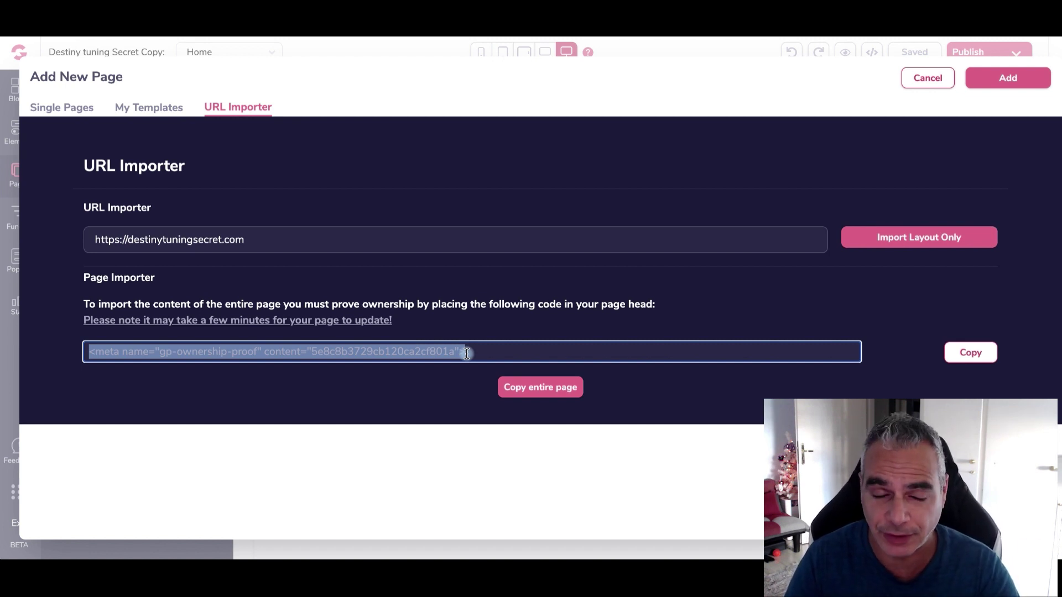
{"action": "right_click", "coordinate": [262, 347]}
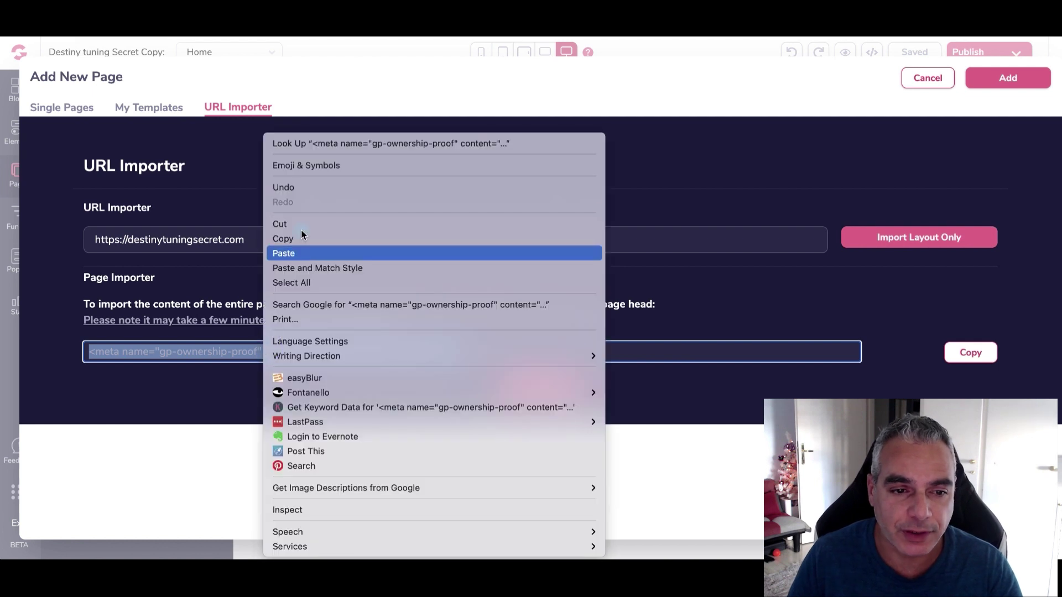
{"action": "left_click", "coordinate": [301, 238]}
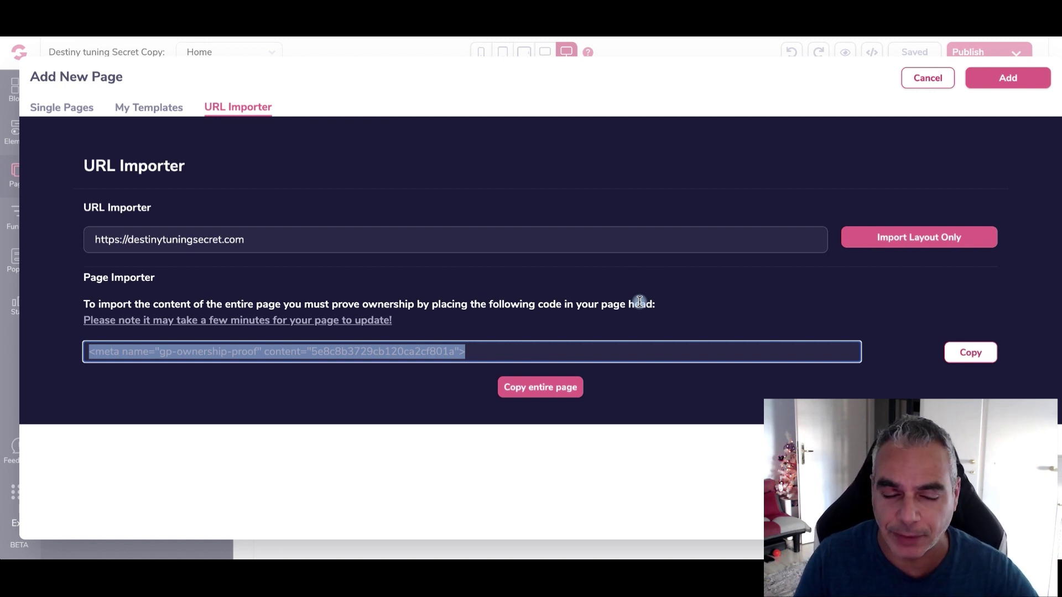
{"action": "right_click", "coordinate": [381, 355]}
{"action": "left_click", "coordinate": [554, 249]}
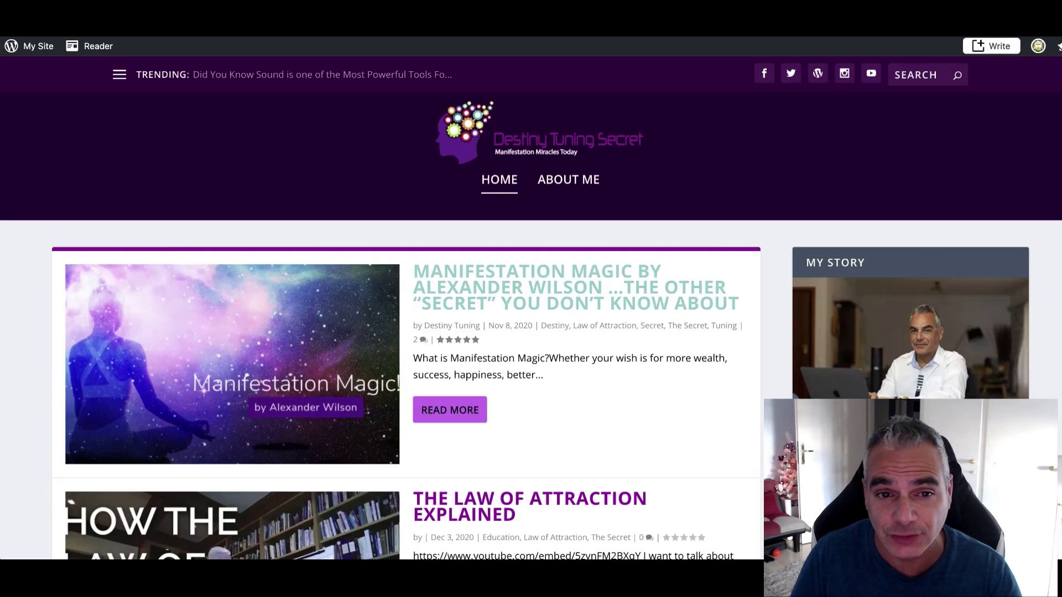
Switch to the destinytuningsecret.com WordPress admin and look through the installed plugins for a header script plugin.
{"action": "left_click", "coordinate": [29, 46]}
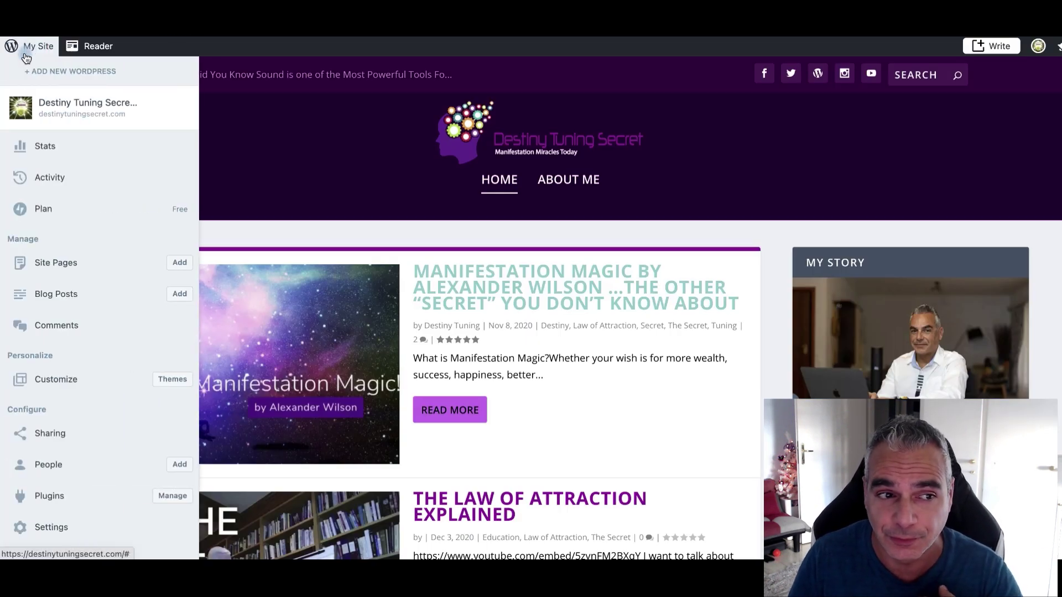
{"action": "type", "text": "wp"}
{"action": "key", "text": "Return"}
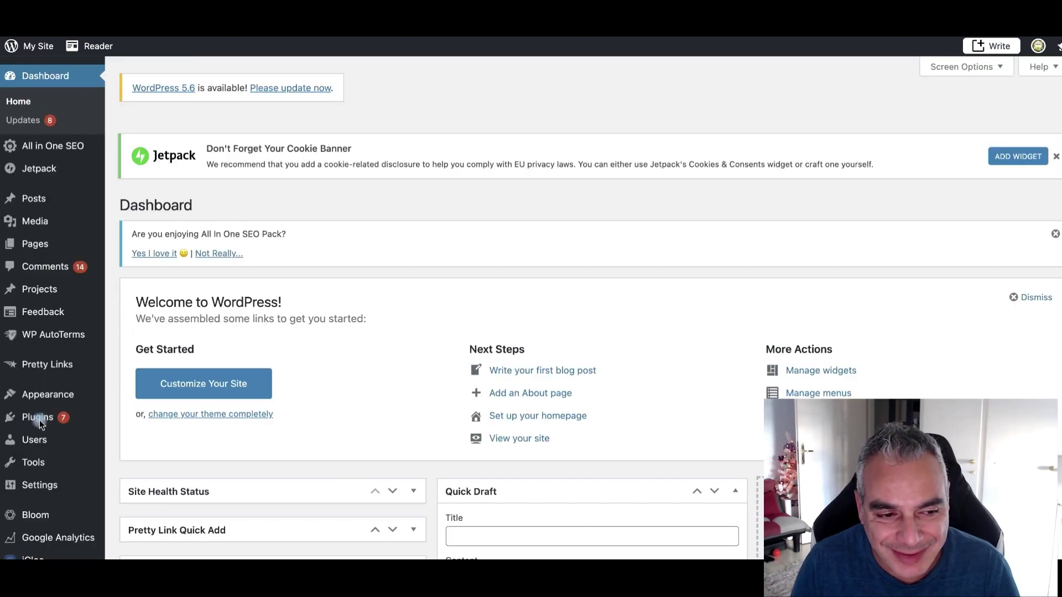
{"action": "mouse_move", "coordinate": [39, 421]}
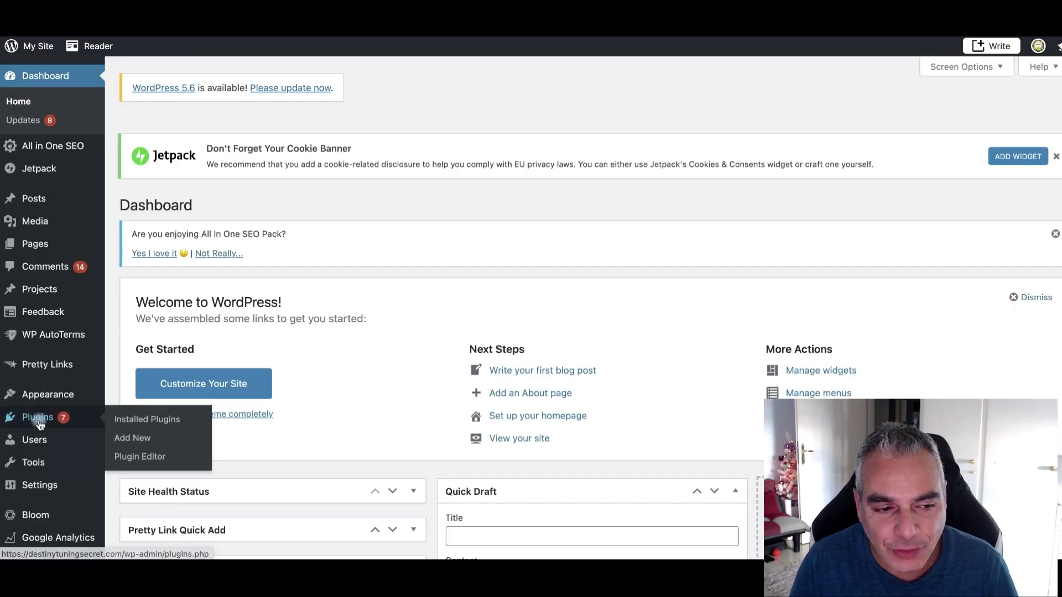
{"action": "left_click", "coordinate": [159, 422]}
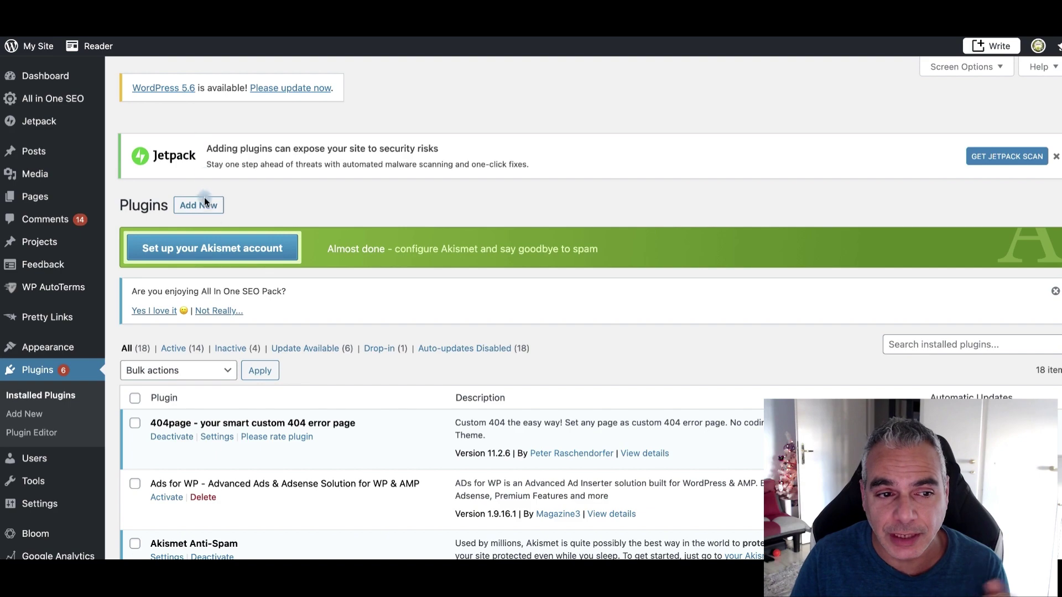
{"action": "scroll", "coordinate": [367, 292], "scroll_direction": "down", "scroll_amount": 20}
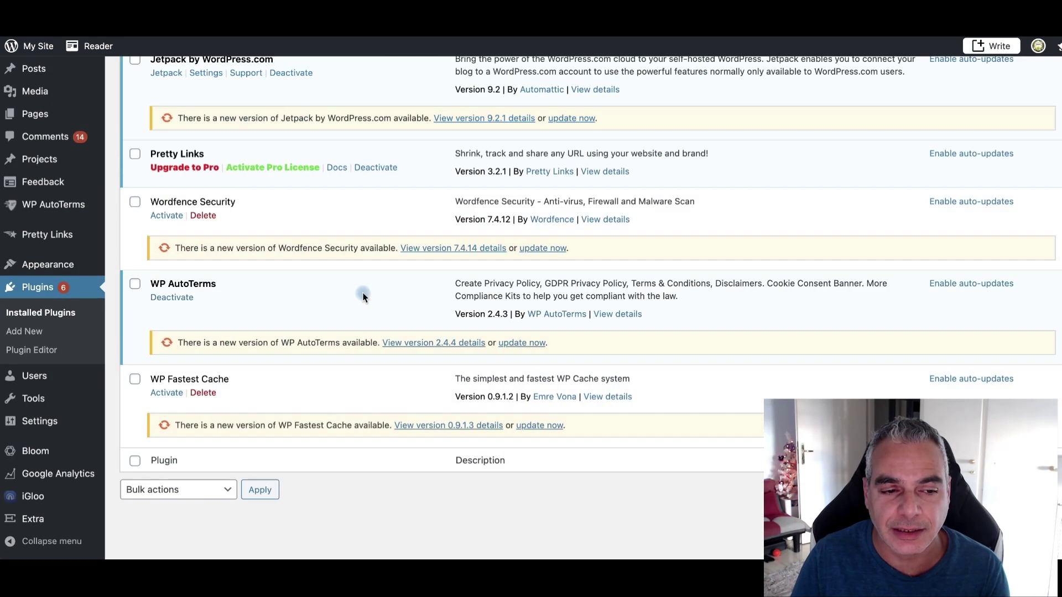
{"action": "scroll", "coordinate": [359, 299], "scroll_direction": "up", "scroll_amount": 7}
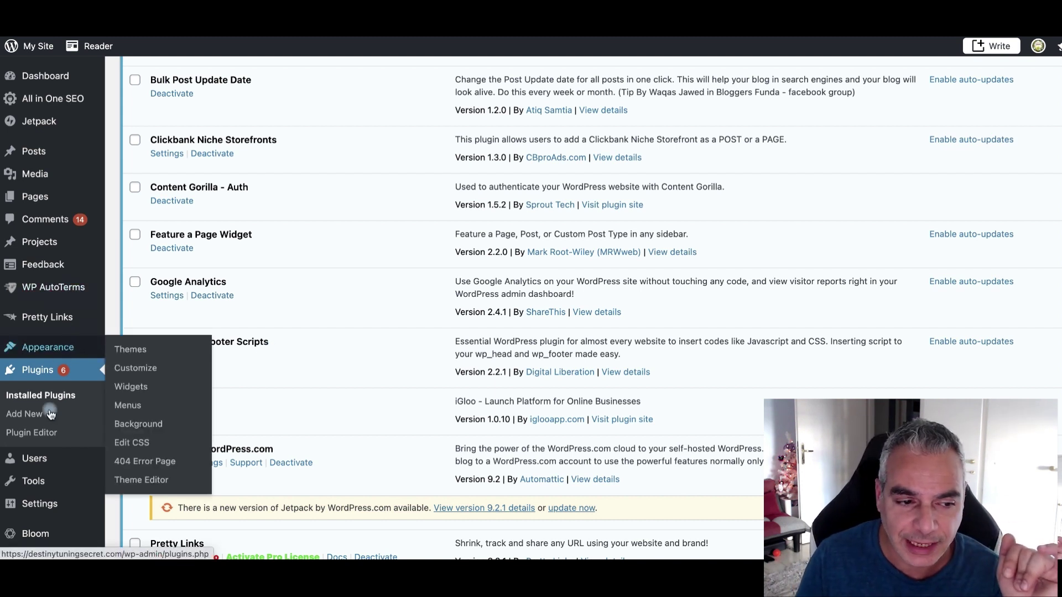
Open the Header and Footer Scripts options and check the header scripts for the gp-ownership-proof meta tag.
{"action": "mouse_move", "coordinate": [42, 504]}
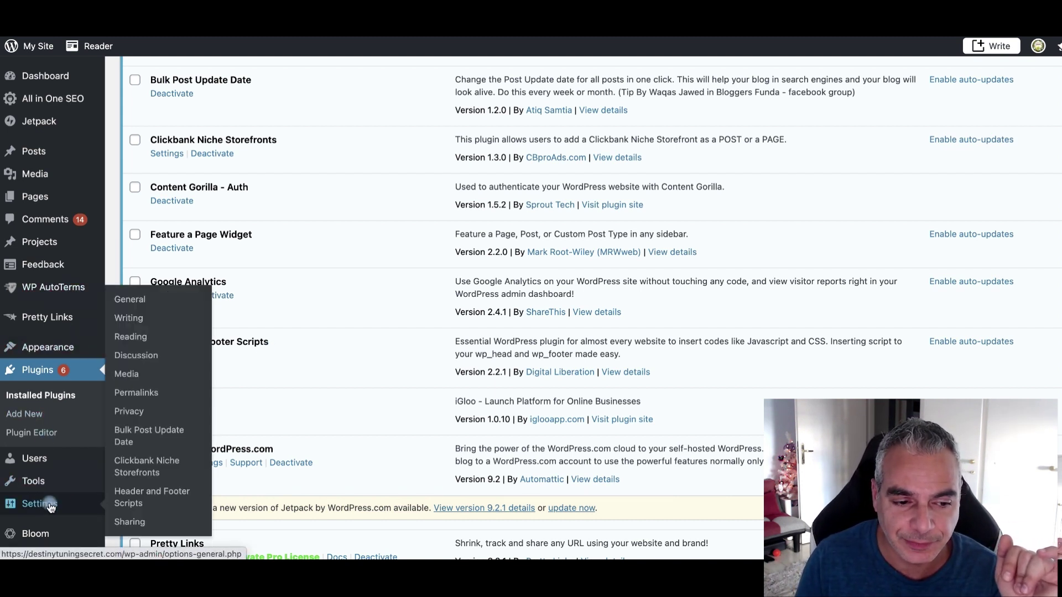
{"action": "left_click", "coordinate": [145, 503]}
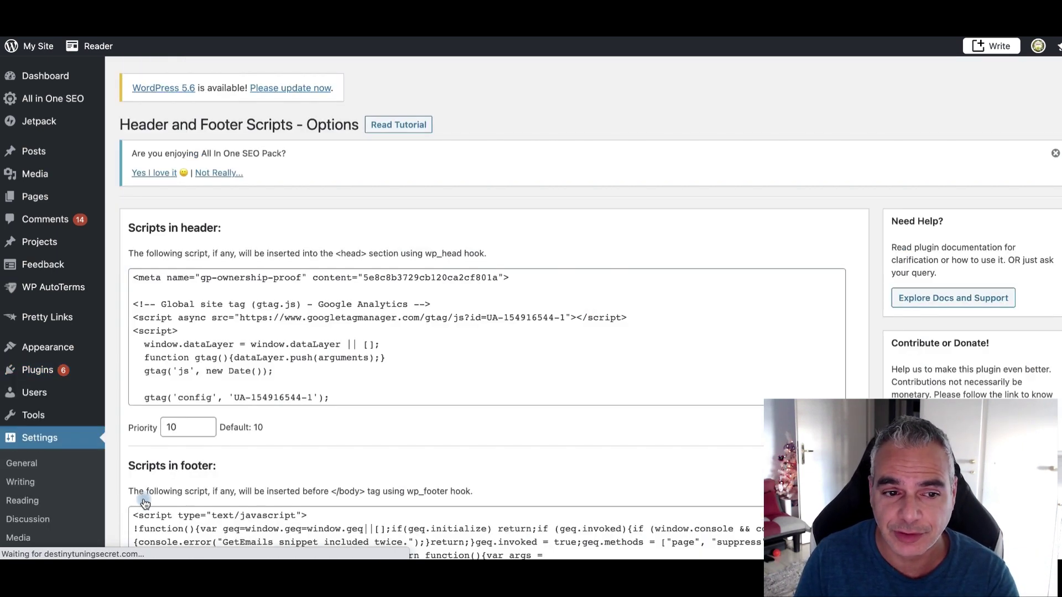
{"action": "left_click_drag", "start_coordinate": [133, 278], "coordinate": [517, 277]}
{"action": "left_click_drag", "start_coordinate": [523, 278], "coordinate": [162, 278]}
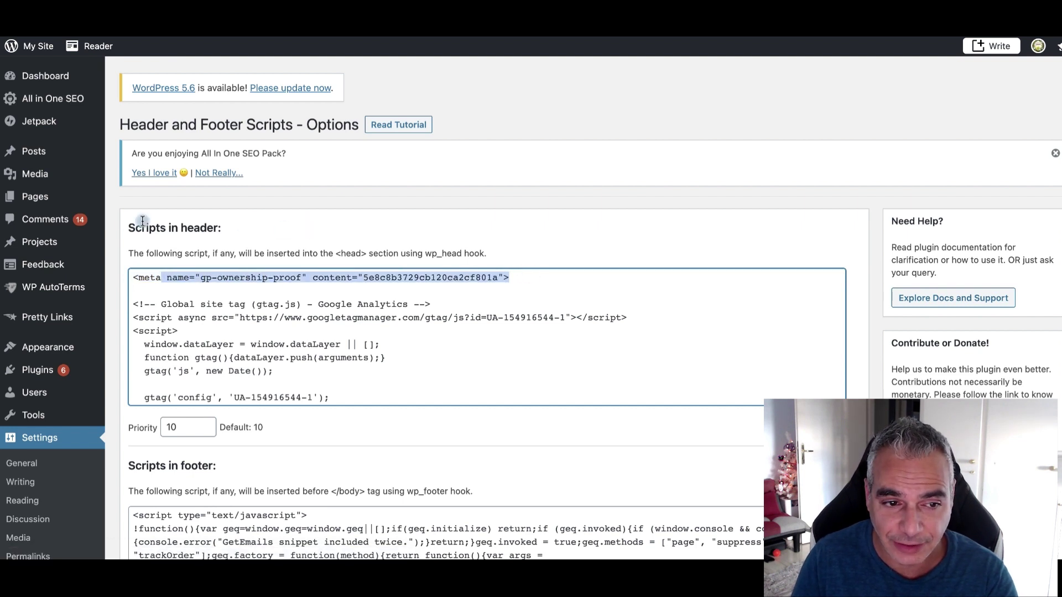
{"action": "left_click_drag", "start_coordinate": [541, 277], "coordinate": [137, 275]}
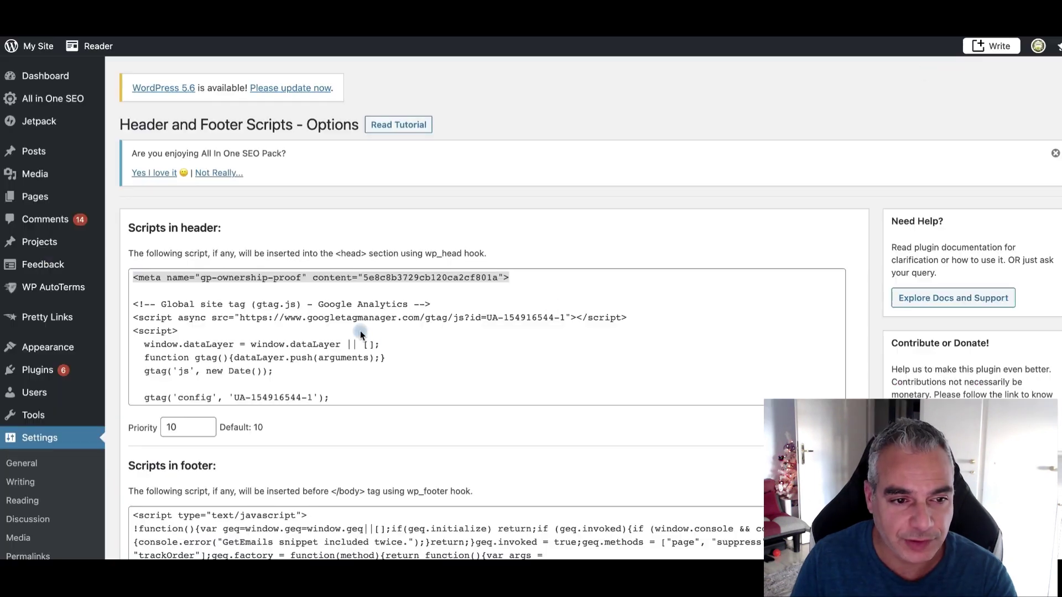
{"action": "scroll", "coordinate": [348, 334], "scroll_direction": "down", "scroll_amount": 1}
{"action": "scroll", "coordinate": [278, 340], "scroll_direction": "up", "scroll_amount": 1}
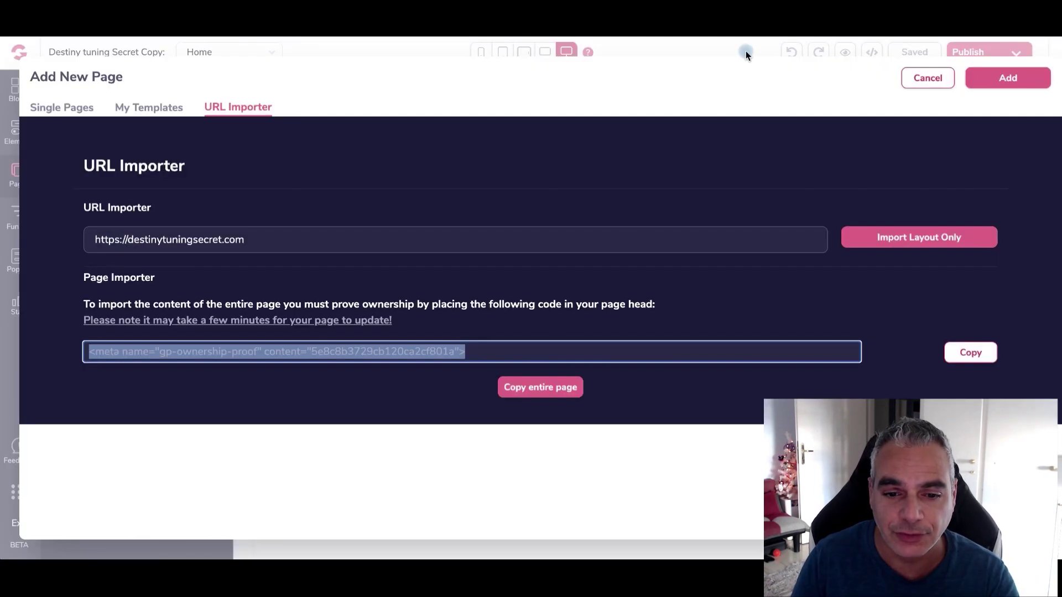
Return to the GroovePages URL Importer, copy the entire destinytuningsecret.com page, and keep the standard imported version.
{"action": "left_click", "coordinate": [539, 389]}
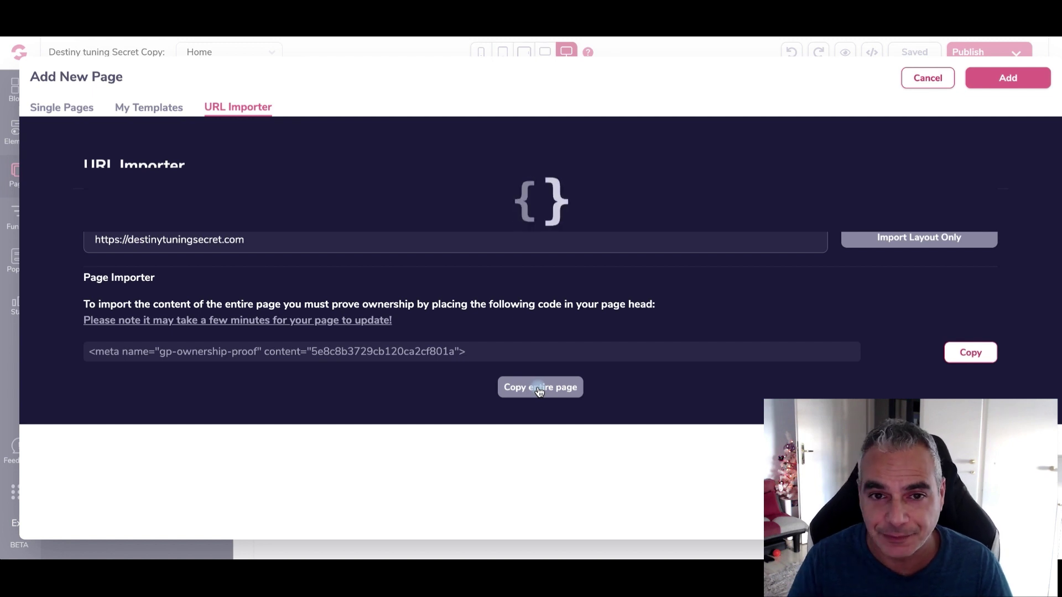
{"action": "left_click", "coordinate": [539, 389]}
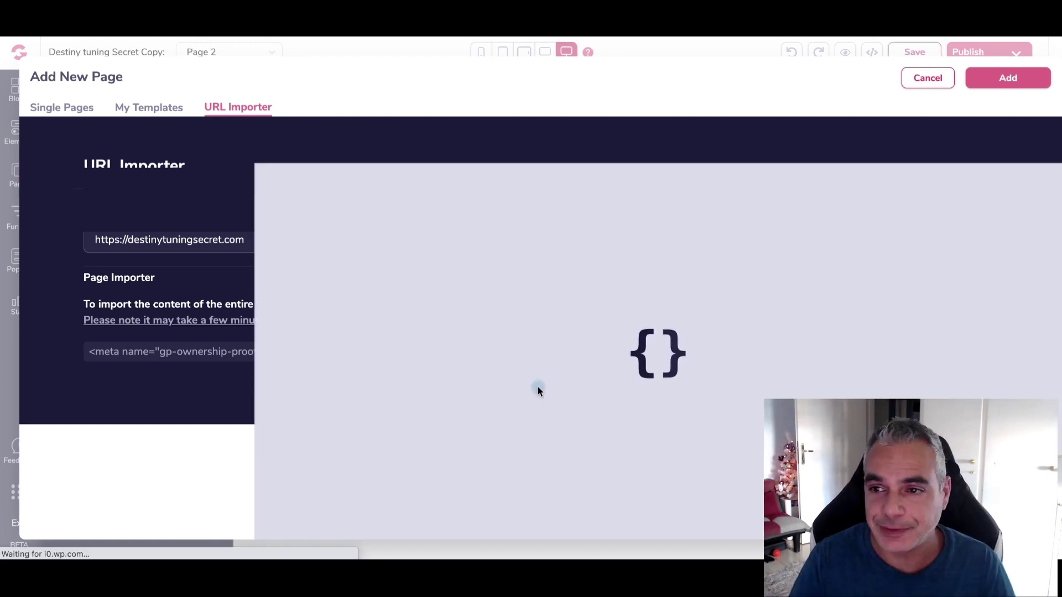
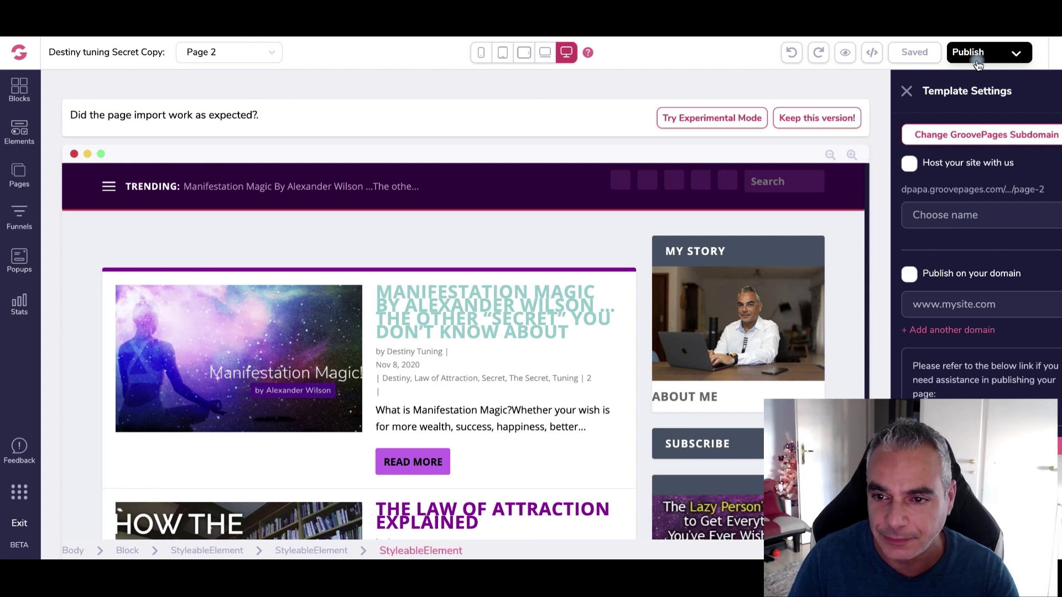
{"action": "left_click", "coordinate": [825, 118]}
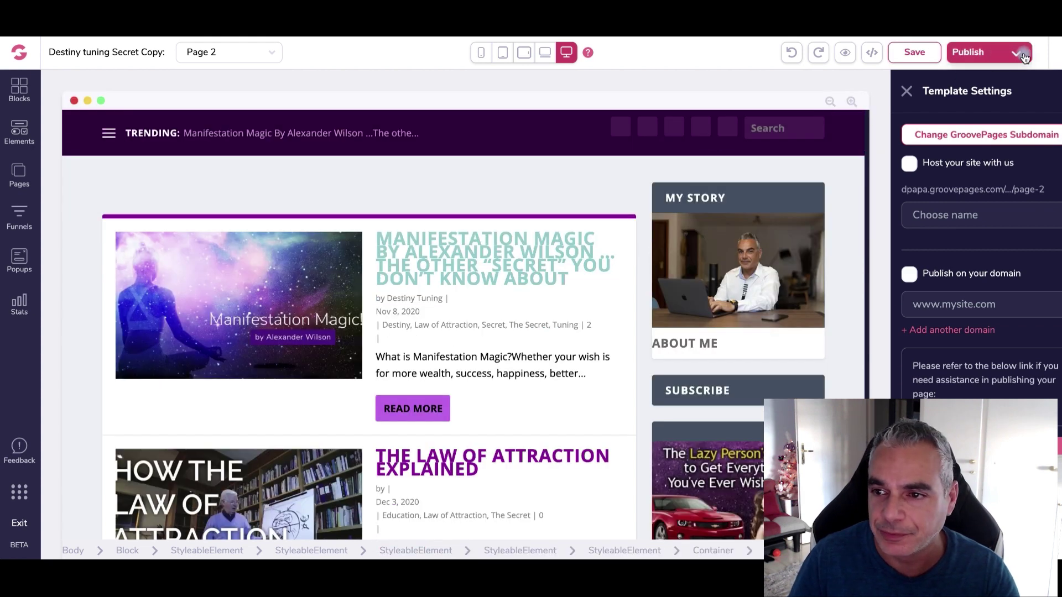
Enable hosting the site with GroovePages and set its address name to destinytuningsecretclone.
{"action": "left_click", "coordinate": [908, 168]}
{"action": "left_click", "coordinate": [973, 215]}
{"action": "type", "text": "destinytuningsecretclone"}
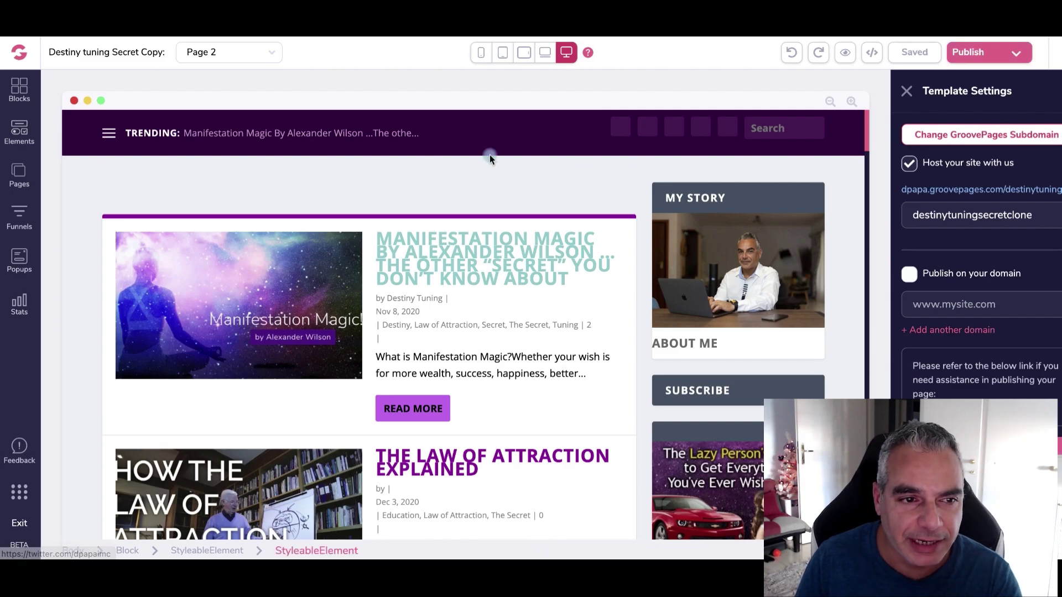
Look through the imported copy of the destinytuningsecret.com page in the editor, from header to footer.
{"action": "scroll", "coordinate": [315, 192], "scroll_direction": "down", "scroll_amount": 10}
{"action": "scroll", "coordinate": [314, 192], "scroll_direction": "down", "scroll_amount": 20}
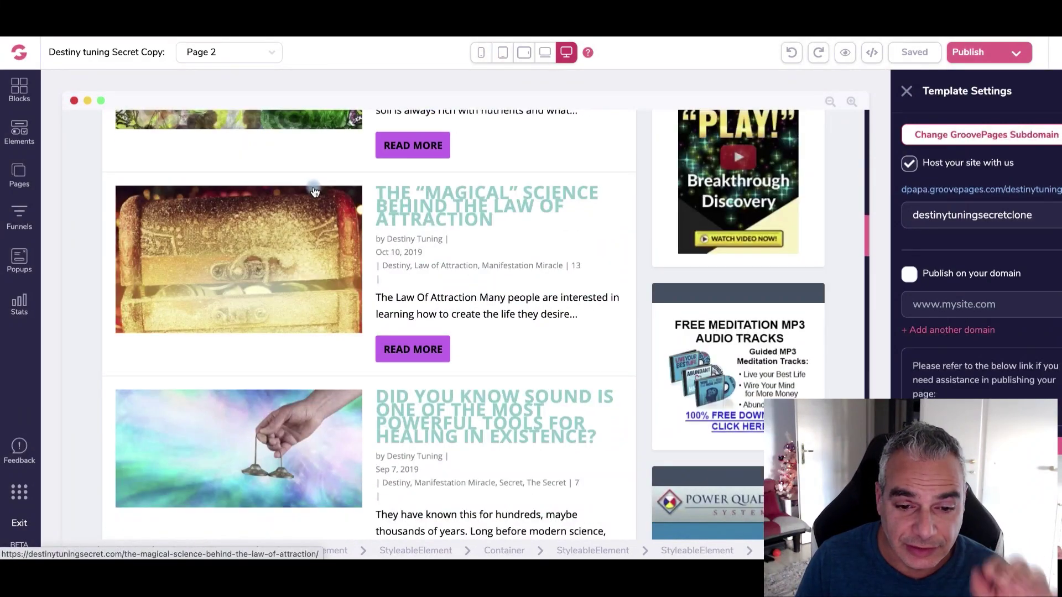
{"action": "scroll", "coordinate": [315, 193], "scroll_direction": "down", "scroll_amount": 5}
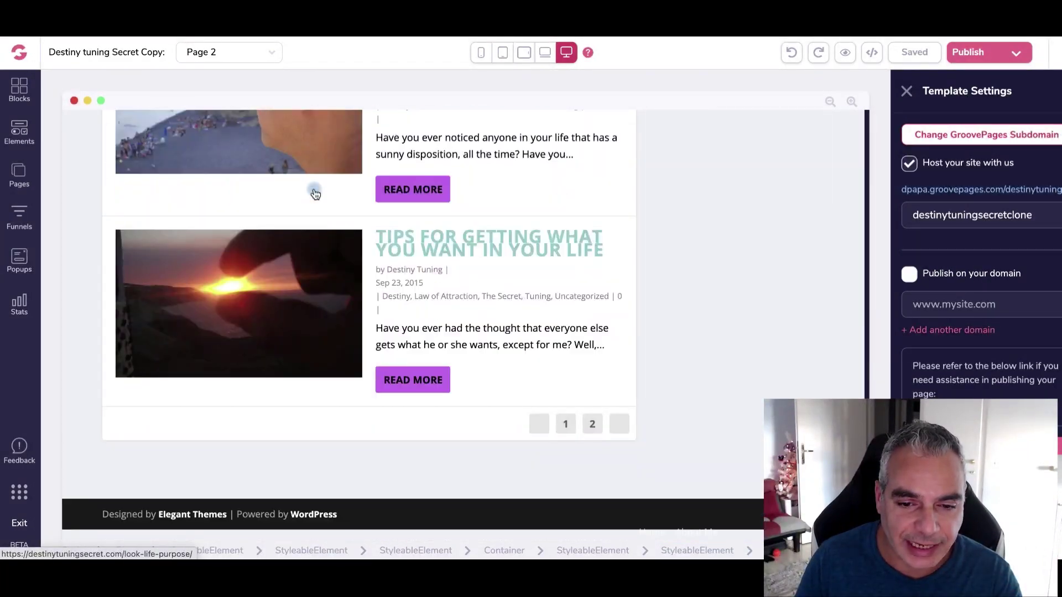
{"action": "scroll", "coordinate": [316, 190], "scroll_direction": "up", "scroll_amount": 20}
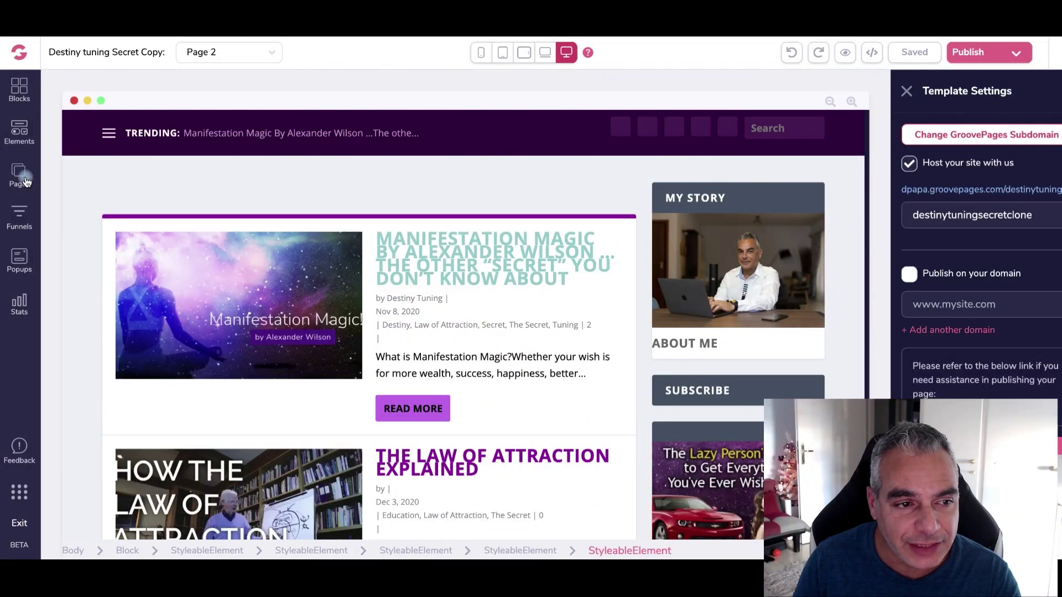
{"action": "left_click", "coordinate": [414, 406]}
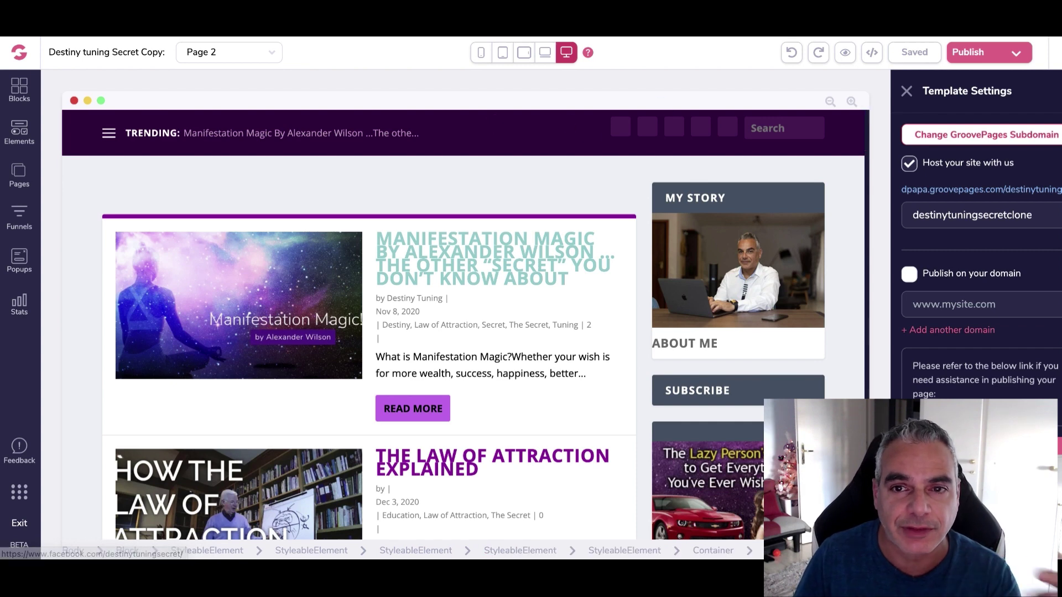
View the published clone on its GroovePages subdomain and test the Read More link of the Manifestation Magic post.
{"action": "left_click", "coordinate": [980, 190]}
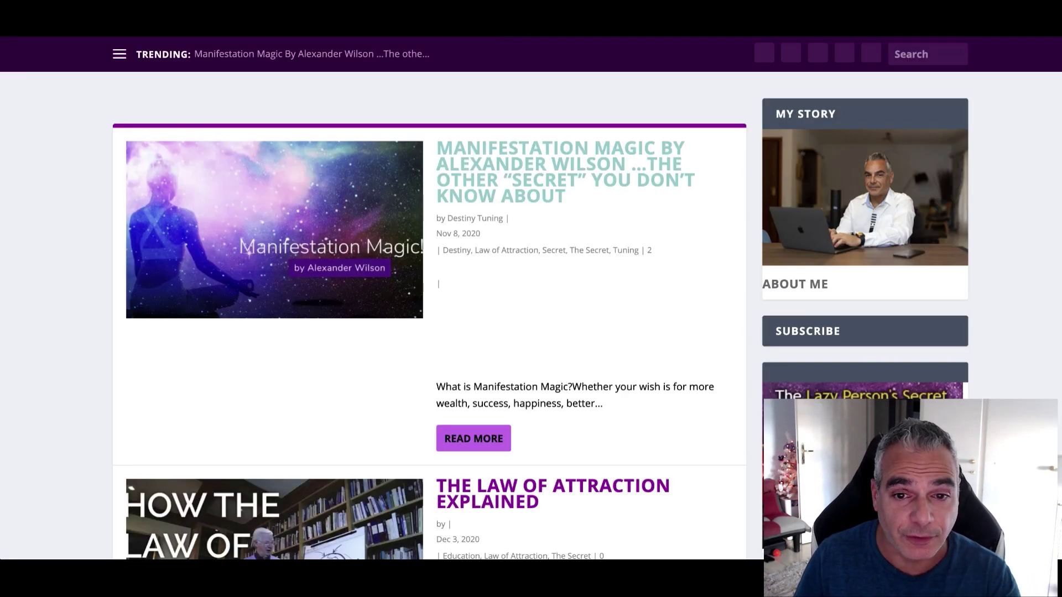
{"action": "scroll", "coordinate": [375, 106], "scroll_direction": "down", "scroll_amount": 20}
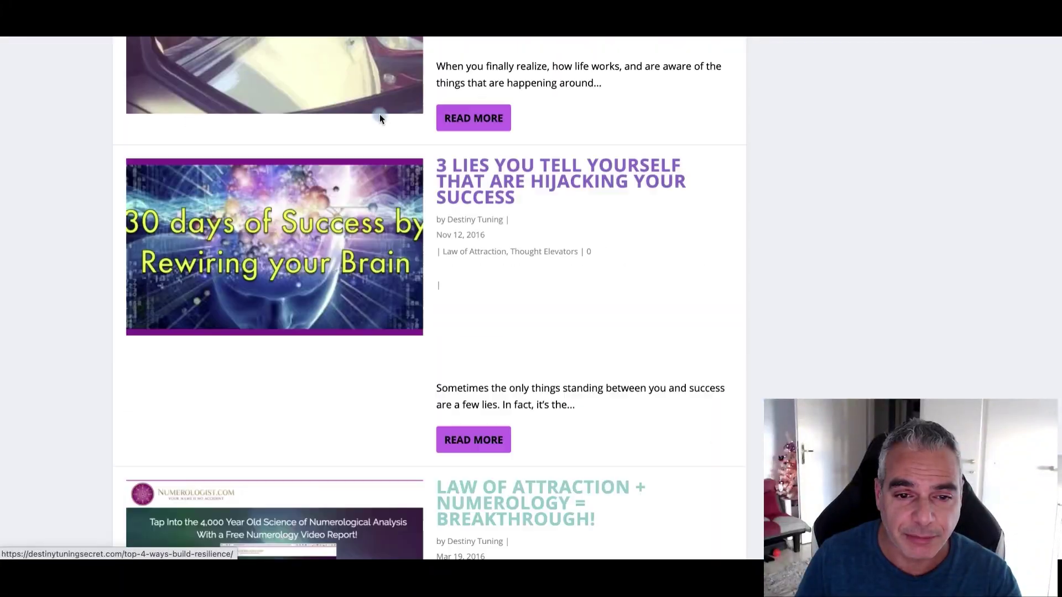
{"action": "scroll", "coordinate": [386, 118], "scroll_direction": "up", "scroll_amount": 20}
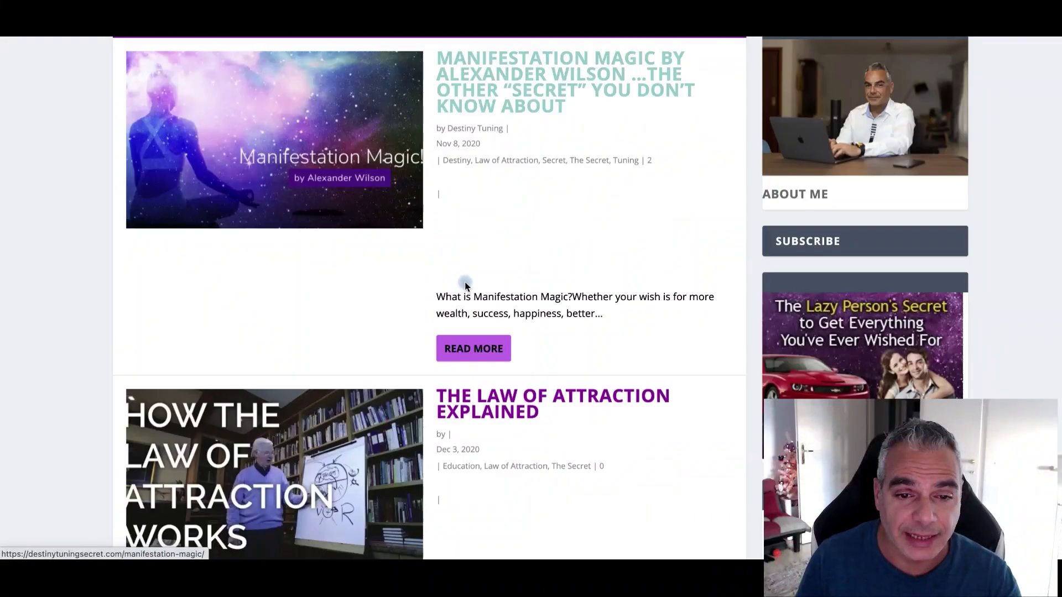
{"action": "left_click", "coordinate": [476, 349]}
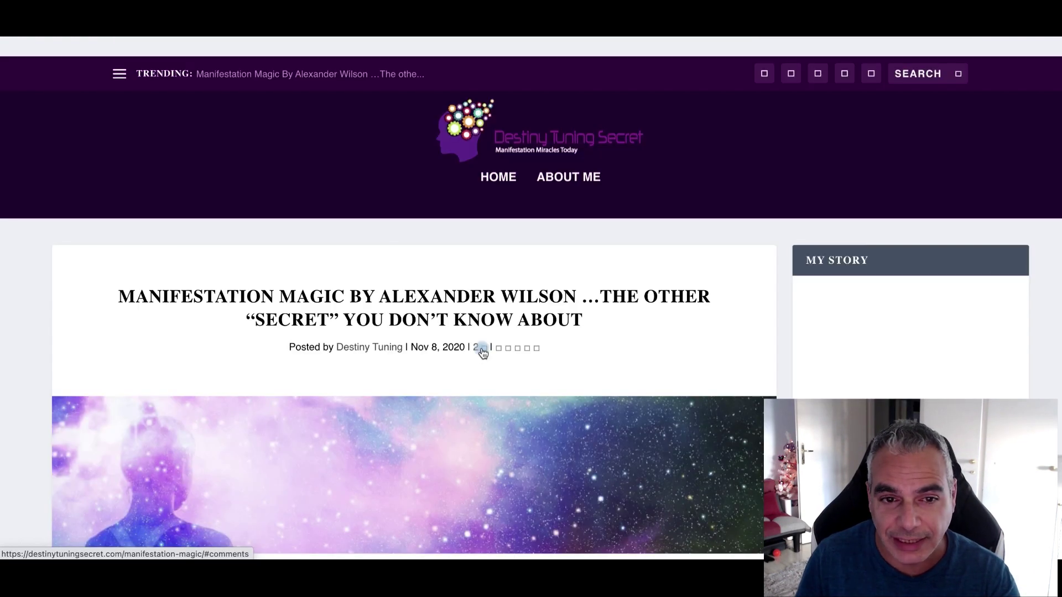
{"action": "left_click", "coordinate": [482, 349]}
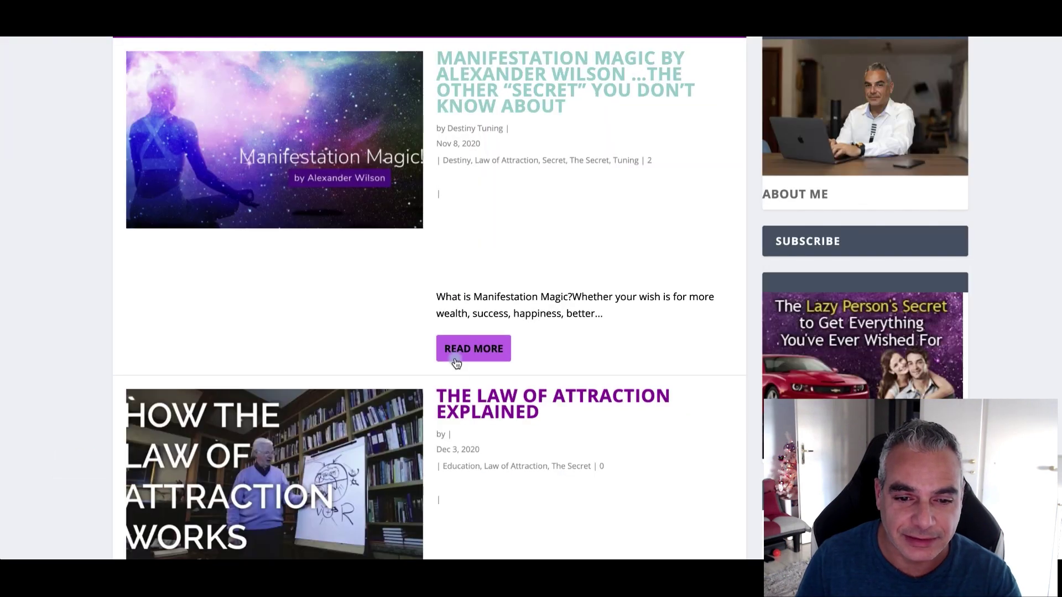
{"action": "left_click", "coordinate": [471, 356]}
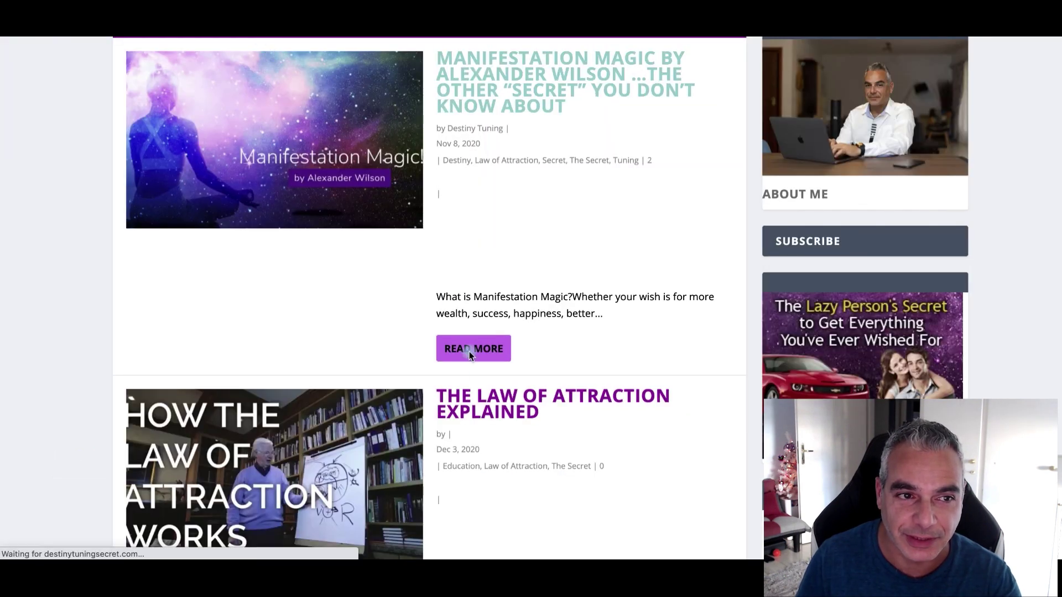
Copy the web address of the opened Manifestation Magic post and look through the post's content.
{"action": "mouse_move", "coordinate": [239, 36]}
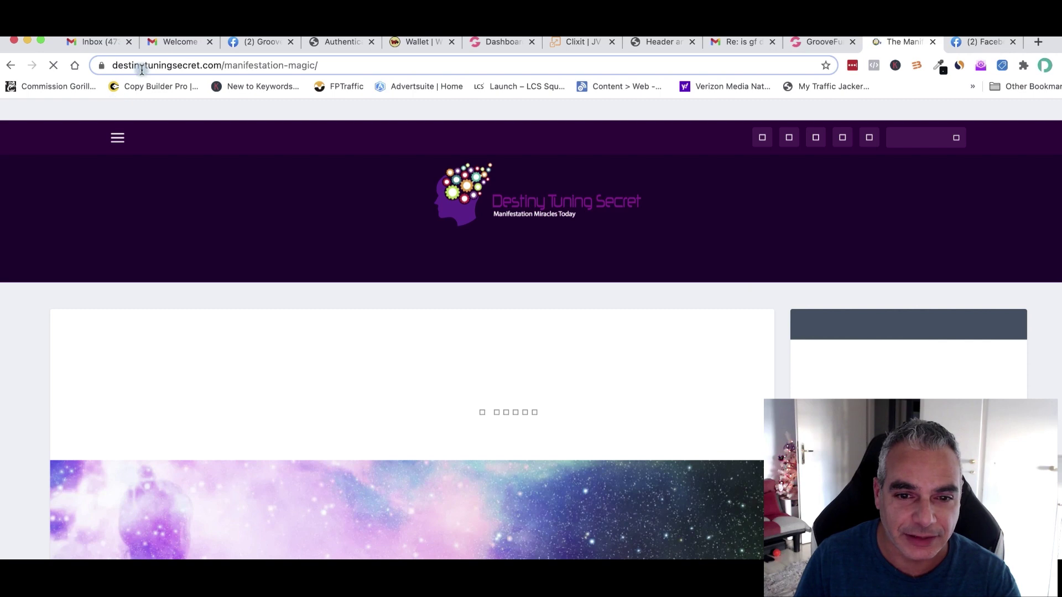
{"action": "left_click", "coordinate": [11, 64]}
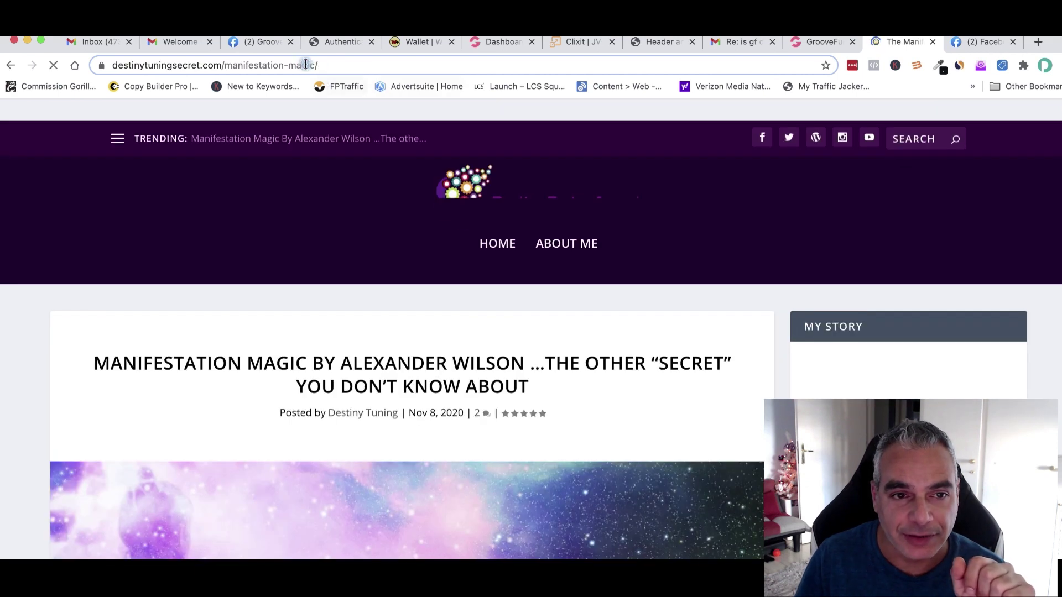
{"action": "left_click", "coordinate": [311, 65]}
{"action": "right_click", "coordinate": [308, 65]}
{"action": "left_click", "coordinate": [419, 154]}
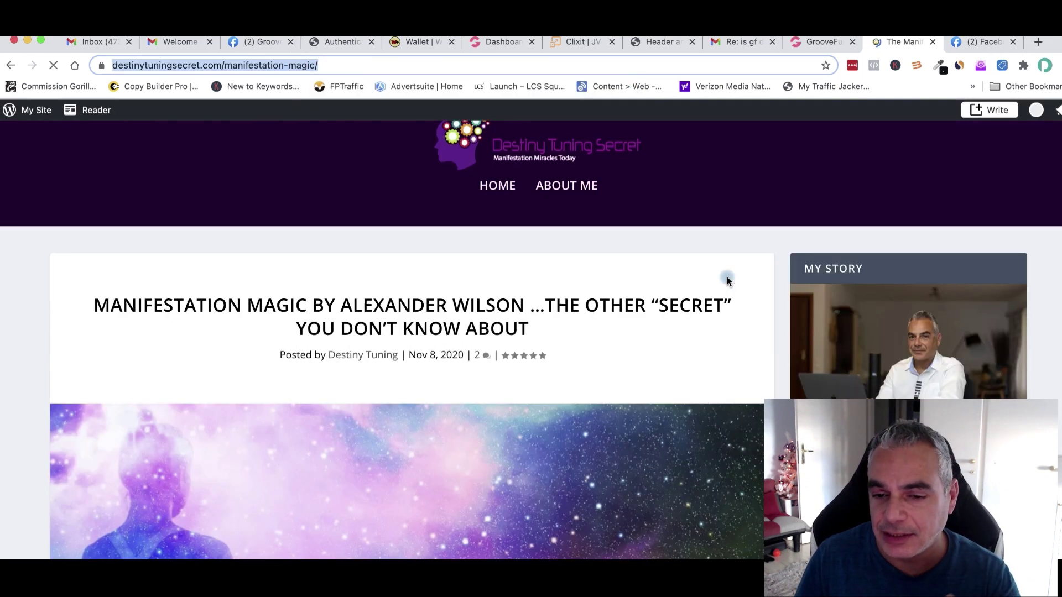
{"action": "scroll", "coordinate": [728, 276], "scroll_direction": "down", "scroll_amount": 10}
{"action": "scroll", "coordinate": [728, 275], "scroll_direction": "down", "scroll_amount": 5}
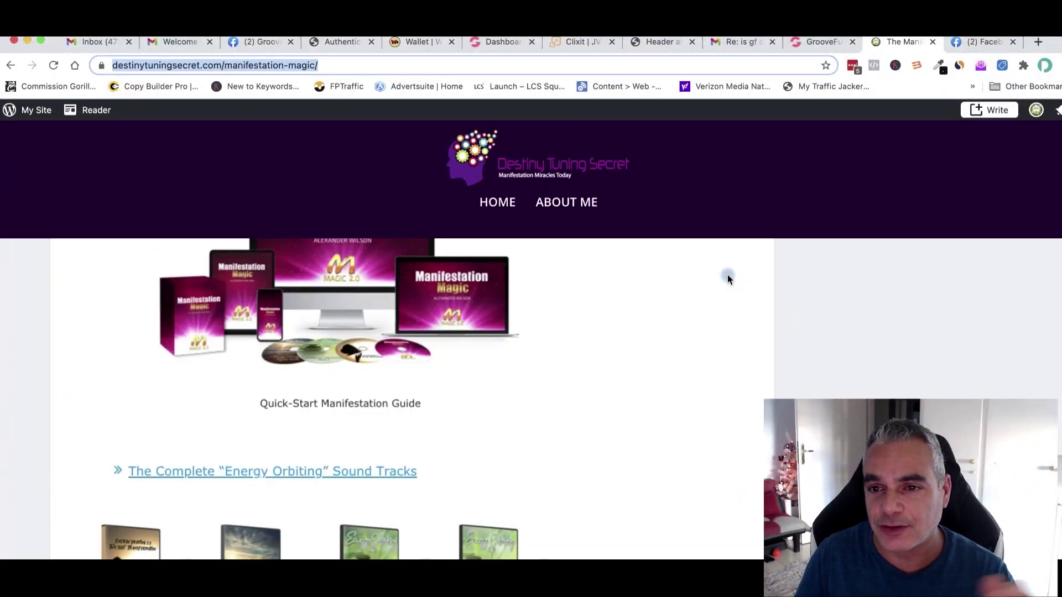
Return to the GroovePages editor and start adding another page with the URL Importer.
{"action": "left_click", "coordinate": [808, 41]}
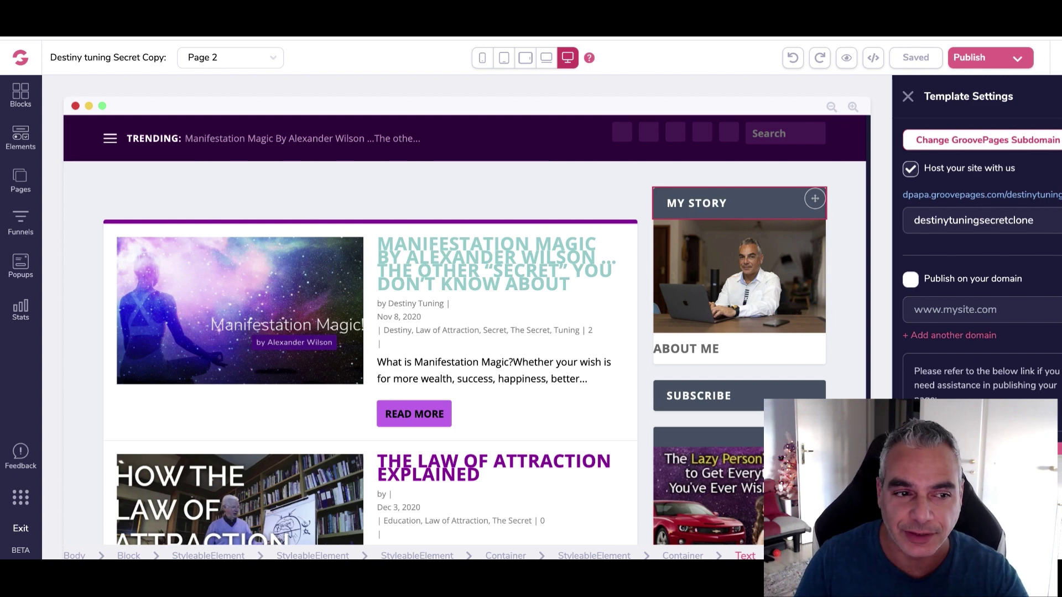
{"action": "left_click", "coordinate": [20, 178]}
{"action": "left_click", "coordinate": [213, 96]}
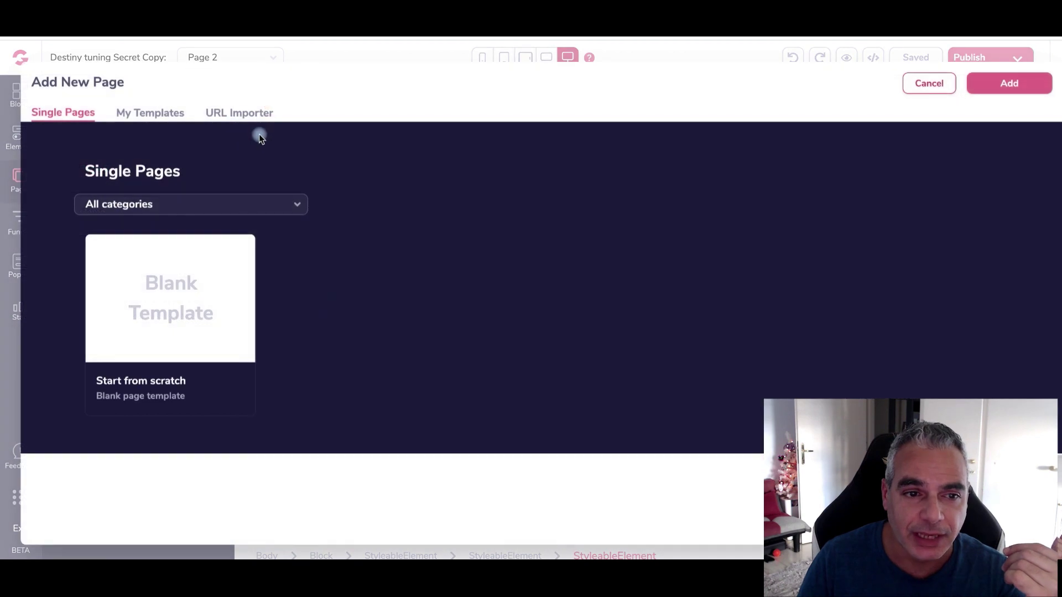
{"action": "left_click", "coordinate": [241, 113]}
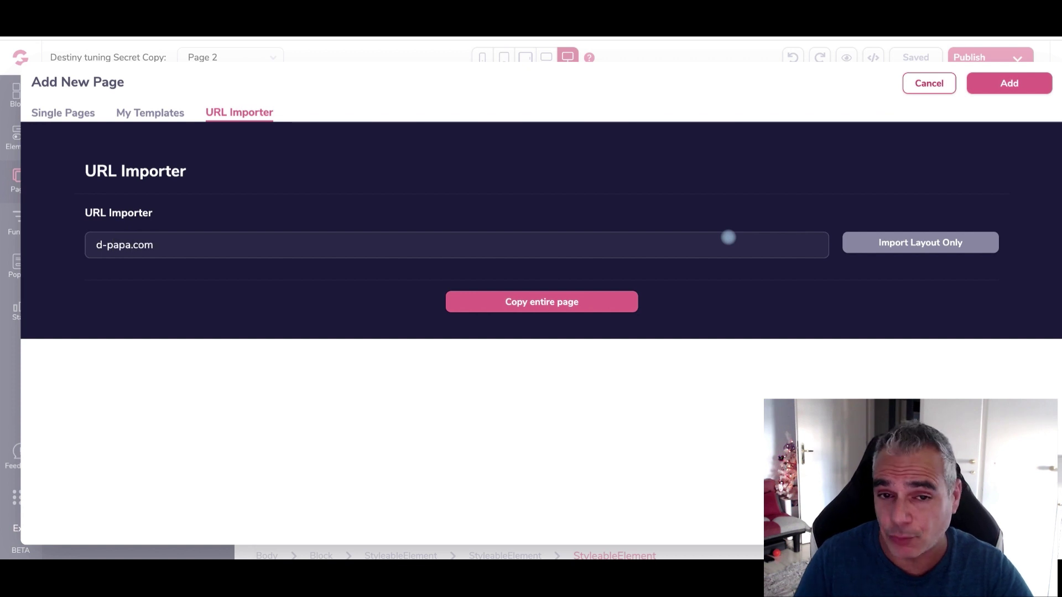
{"action": "left_click", "coordinate": [95, 244]}
{"action": "type", "text": "https/"}
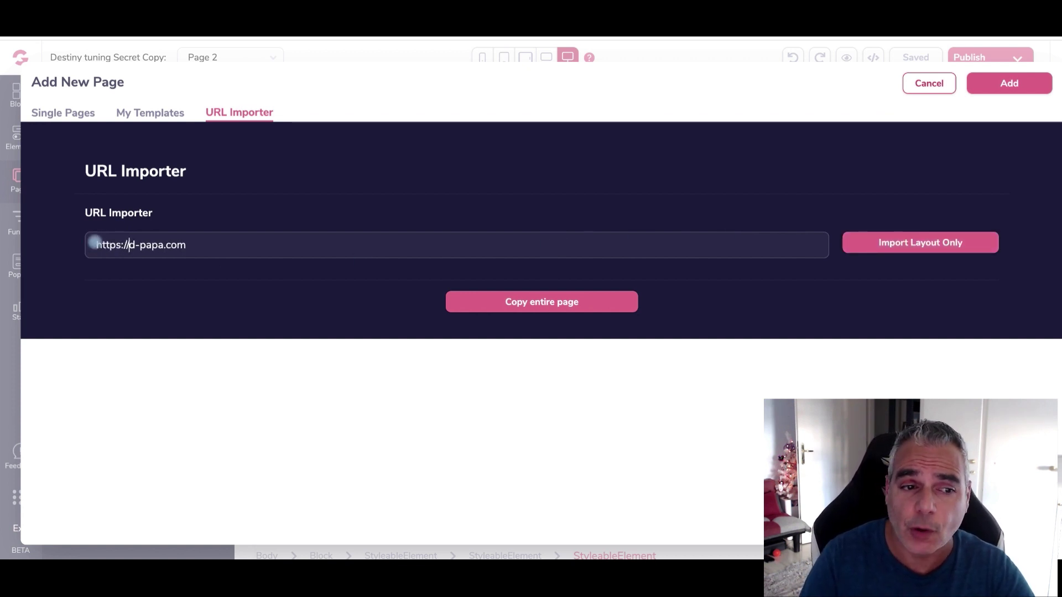
{"action": "left_click", "coordinate": [979, 247]}
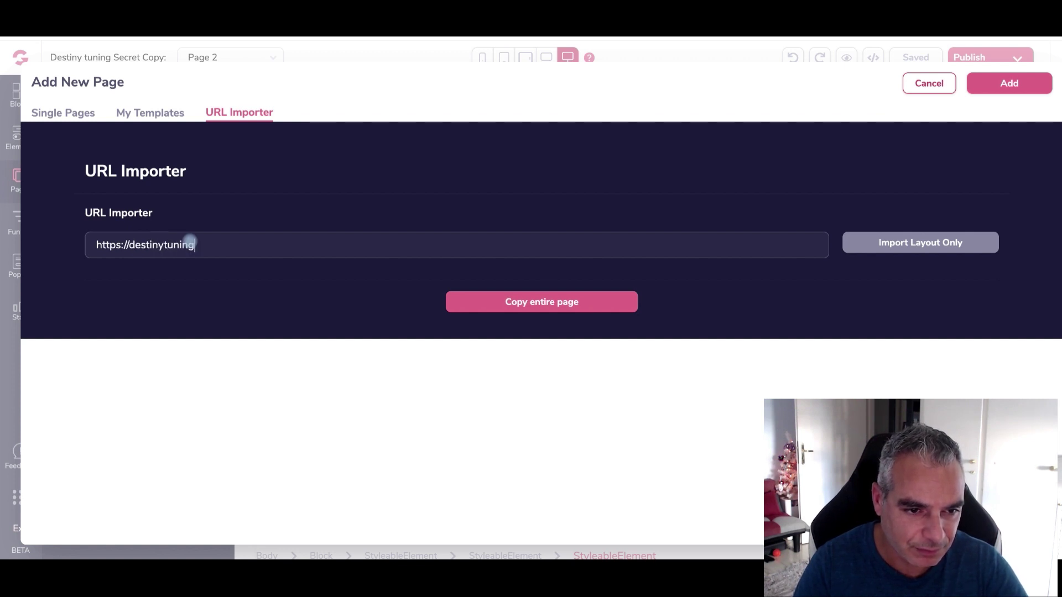
{"action": "type", "text": "t.com"}
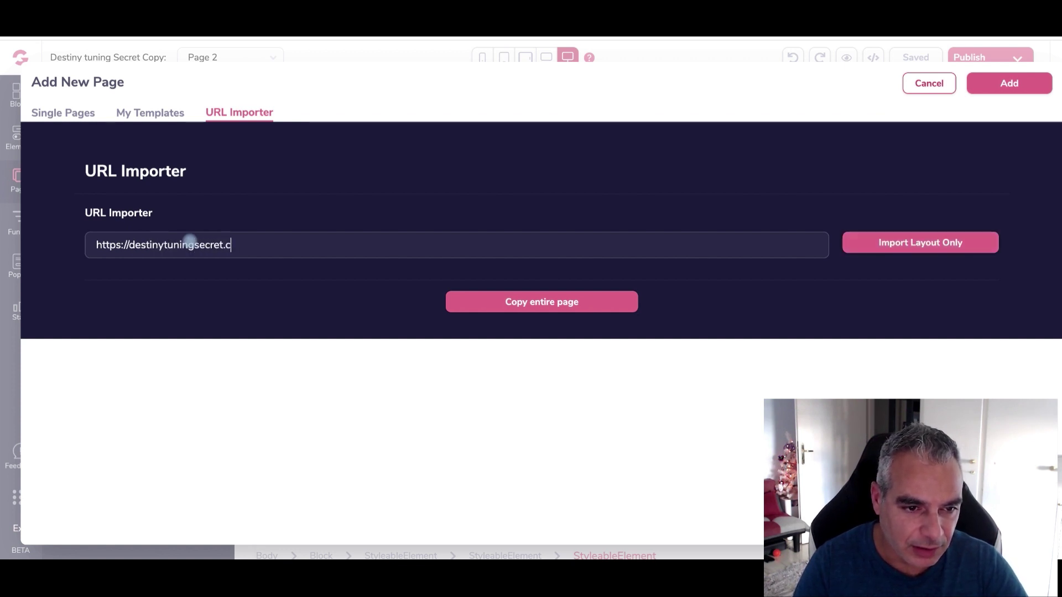
{"action": "left_click", "coordinate": [906, 247]}
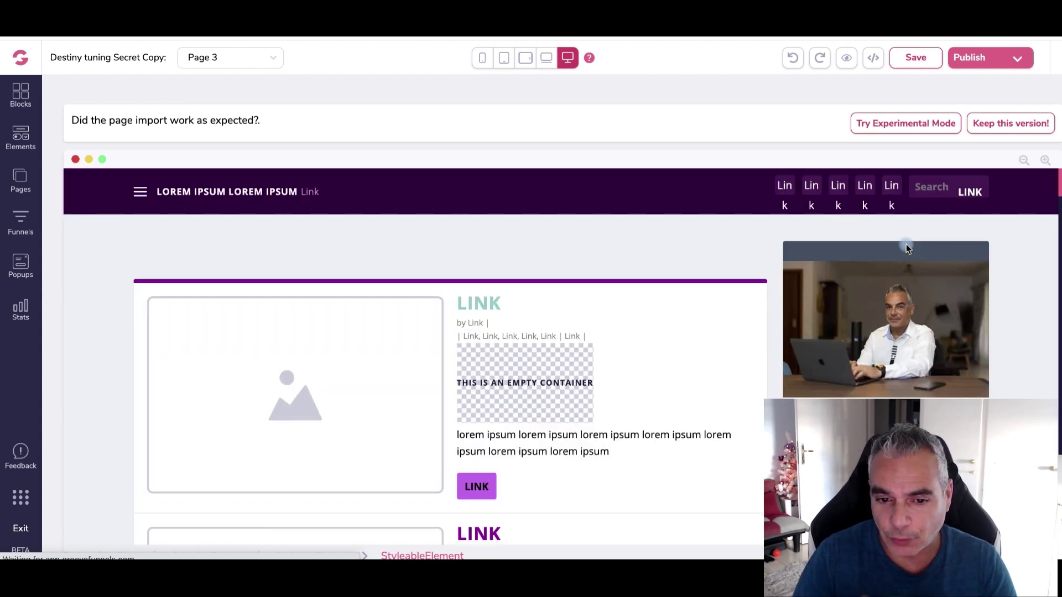
Examine the layout-only import for its placeholder images, links, lorem ipsum text and empty containers.
{"action": "scroll", "coordinate": [408, 383], "scroll_direction": "down", "scroll_amount": 3}
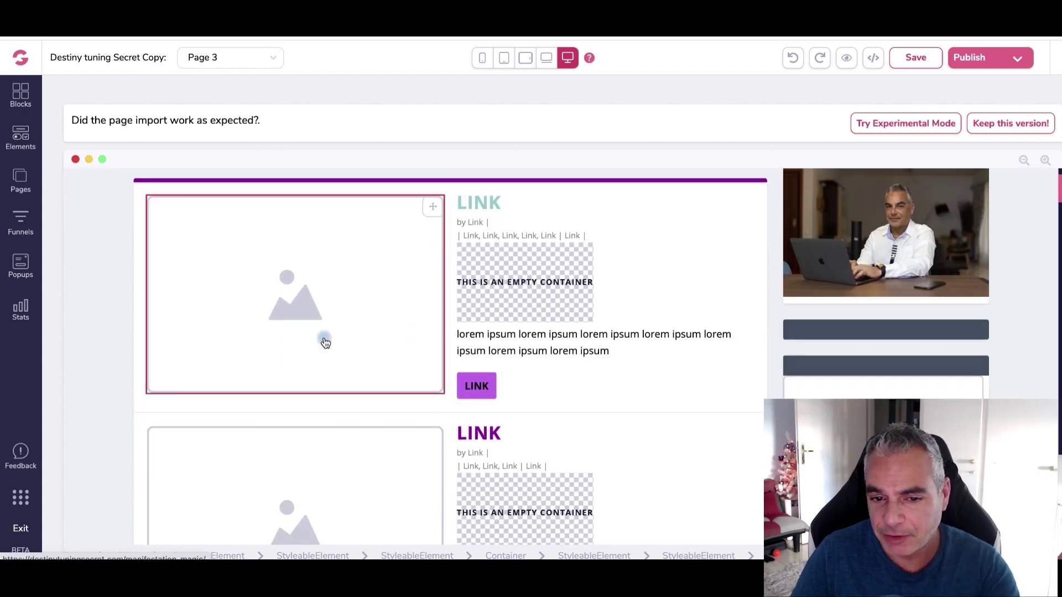
{"action": "scroll", "coordinate": [354, 321], "scroll_direction": "down", "scroll_amount": 1}
{"action": "scroll", "coordinate": [567, 313], "scroll_direction": "up", "scroll_amount": 4}
{"action": "scroll", "coordinate": [816, 334], "scroll_direction": "down", "scroll_amount": 7}
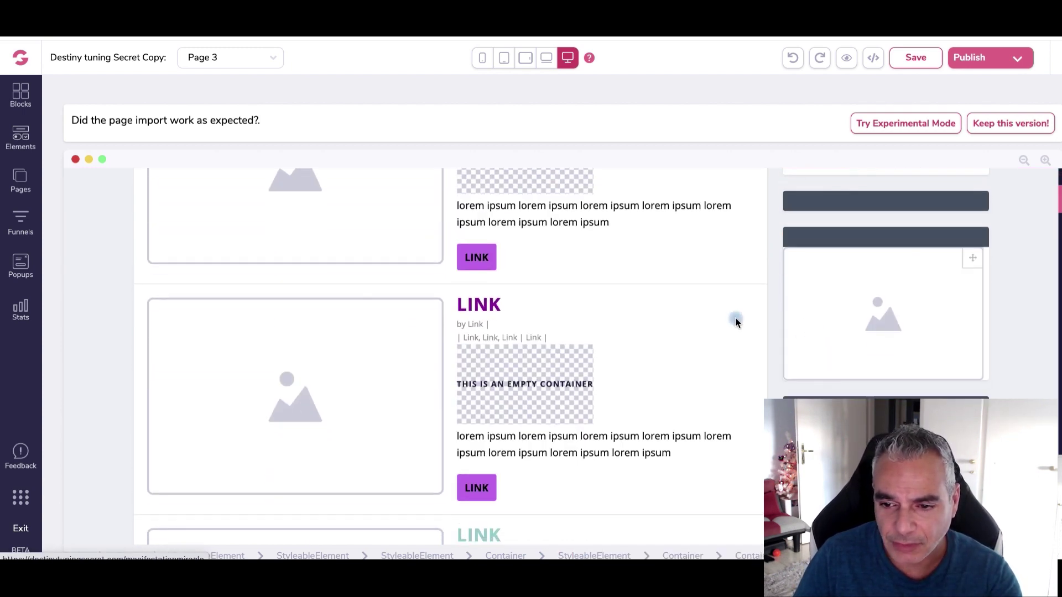
{"action": "scroll", "coordinate": [775, 299], "scroll_direction": "up", "scroll_amount": 7}
{"action": "scroll", "coordinate": [838, 271], "scroll_direction": "down", "scroll_amount": 3}
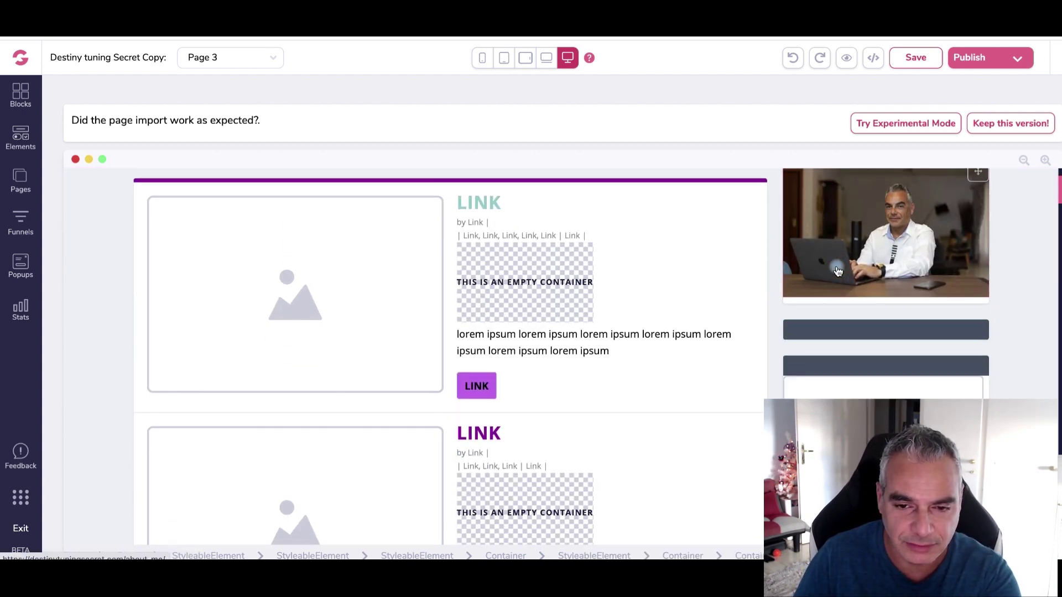
{"action": "scroll", "coordinate": [835, 270], "scroll_direction": "down", "scroll_amount": 5}
{"action": "scroll", "coordinate": [553, 280], "scroll_direction": "down", "scroll_amount": 6}
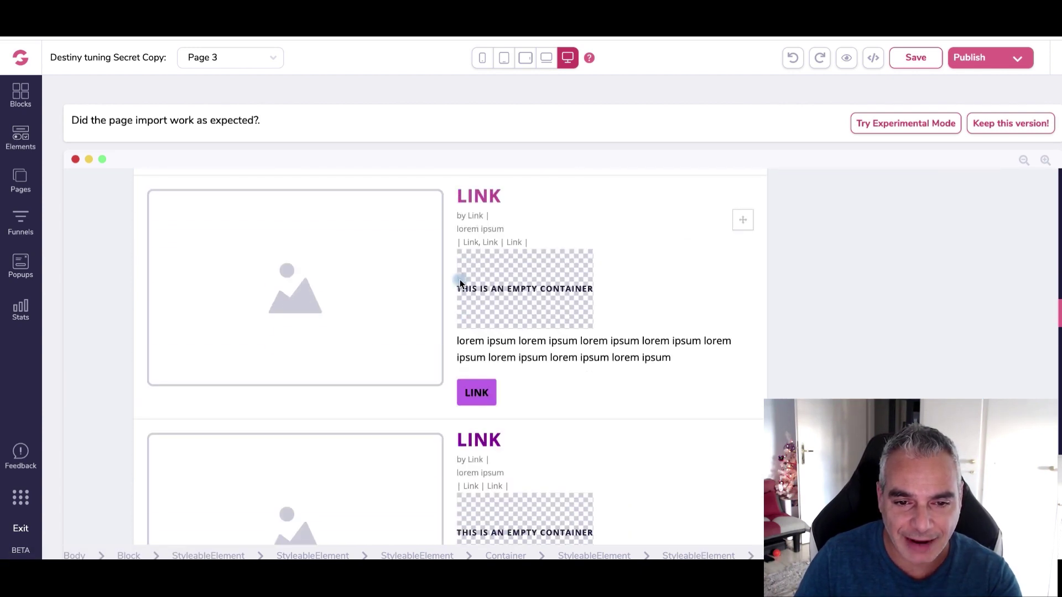
{"action": "scroll", "coordinate": [460, 280], "scroll_direction": "down", "scroll_amount": 6}
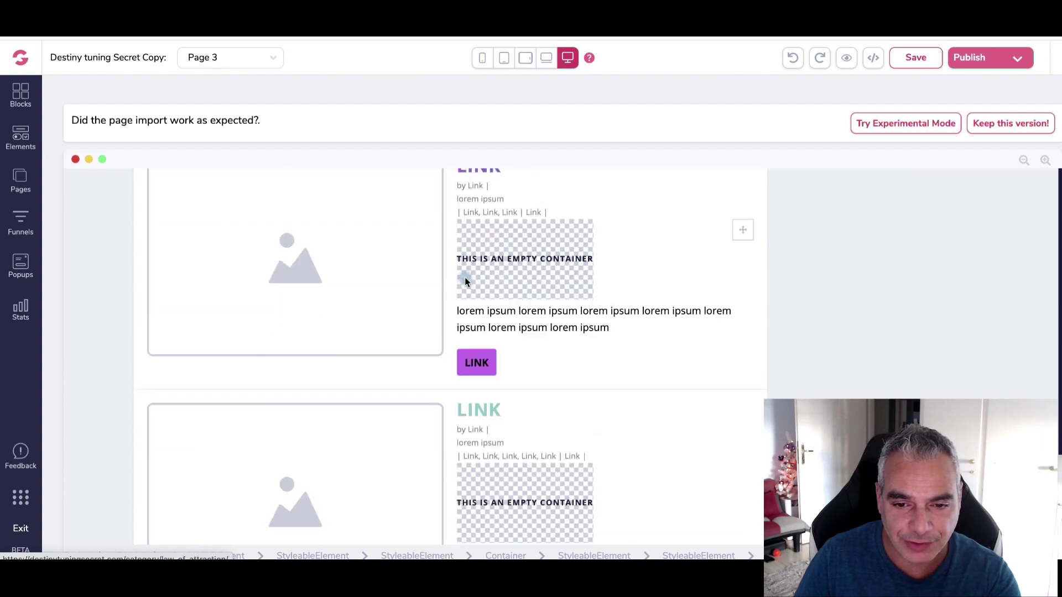
{"action": "scroll", "coordinate": [464, 277], "scroll_direction": "down", "scroll_amount": 3}
{"action": "scroll", "coordinate": [469, 280], "scroll_direction": "up", "scroll_amount": 15}
Inspect the first post's image placeholder, link button and lorem ipsum text as editable elements.
{"action": "left_click", "coordinate": [299, 380]}
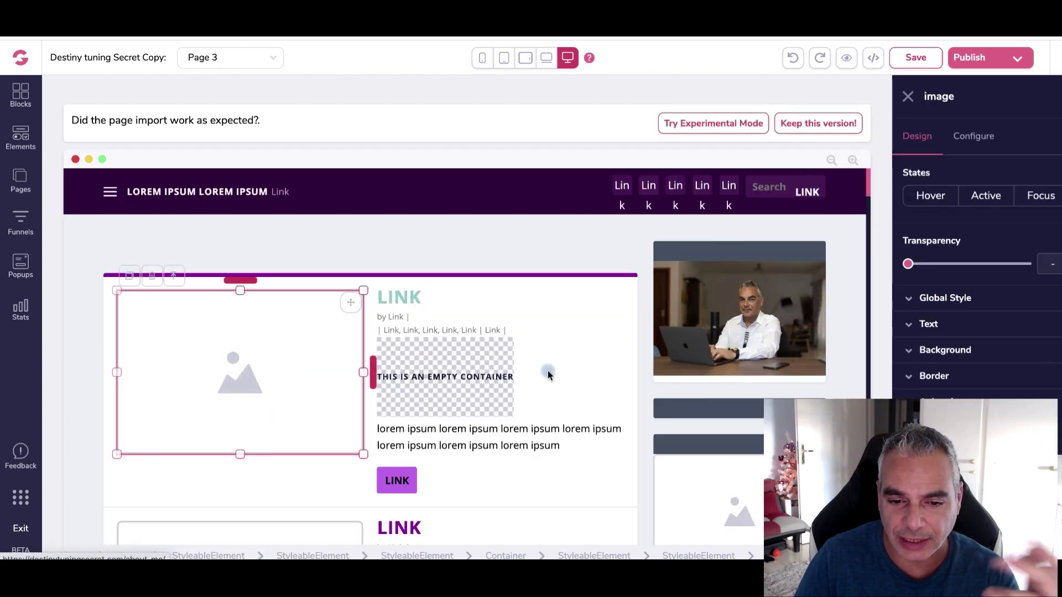
{"action": "scroll", "coordinate": [548, 373], "scroll_direction": "down", "scroll_amount": 2}
{"action": "left_click", "coordinate": [394, 391]}
{"action": "left_click", "coordinate": [486, 349]}
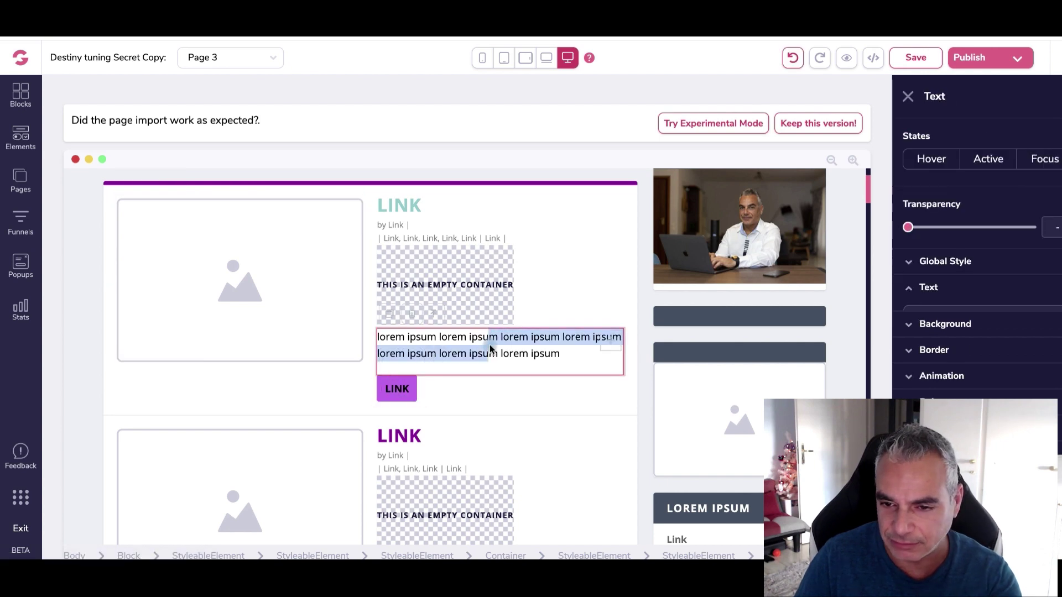
{"action": "scroll", "coordinate": [357, 263], "scroll_direction": "up", "scroll_amount": 3}
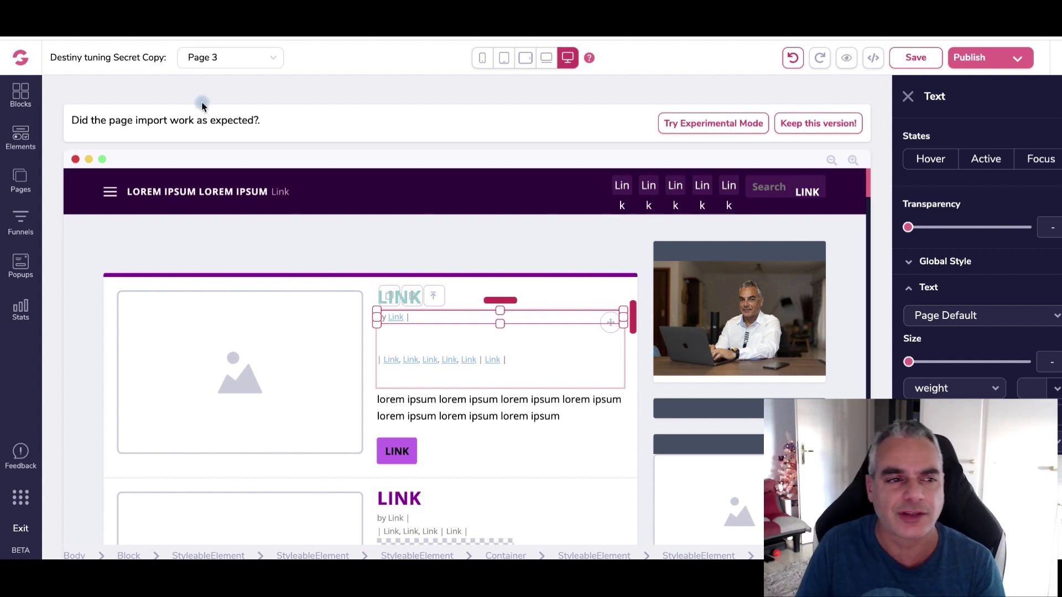
Go to the Groove overview dashboard, show the list of Groove apps, and look over the dashboard's sections.
{"action": "left_click", "coordinate": [27, 55]}
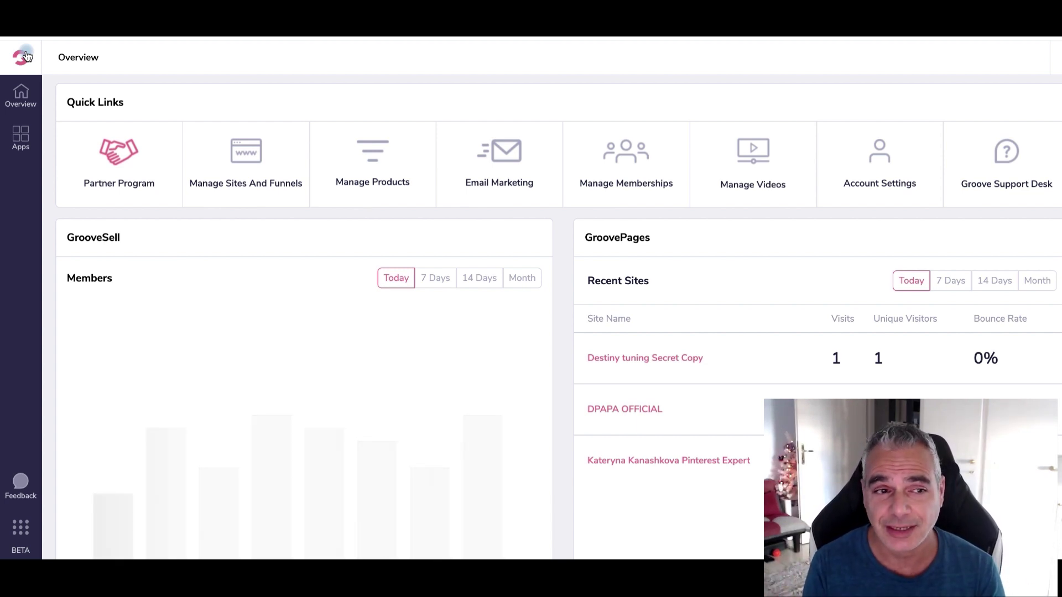
{"action": "left_click", "coordinate": [15, 142]}
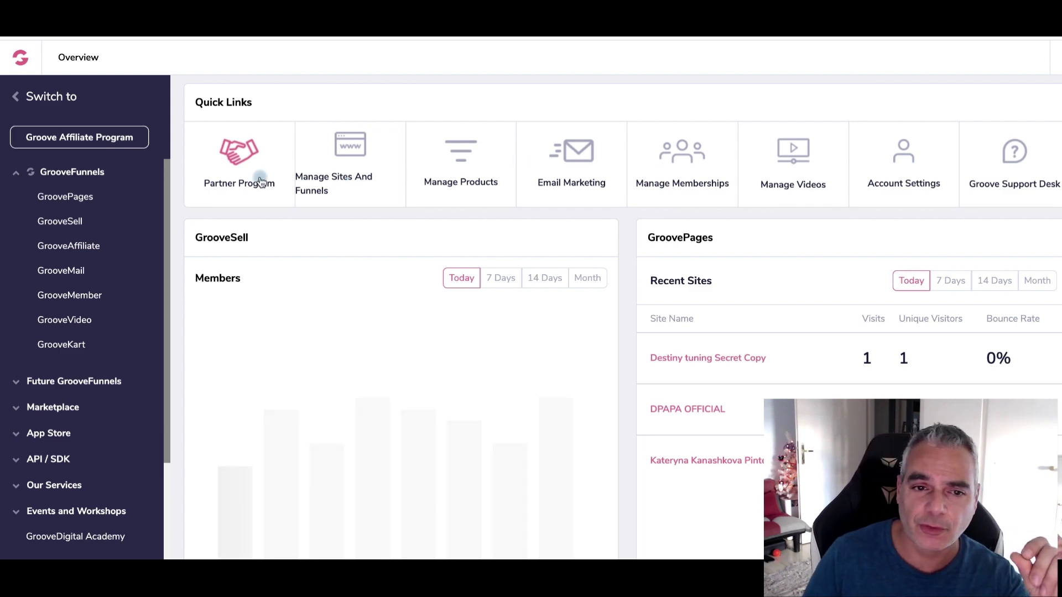
{"action": "scroll", "coordinate": [256, 193], "scroll_direction": "down", "scroll_amount": 5}
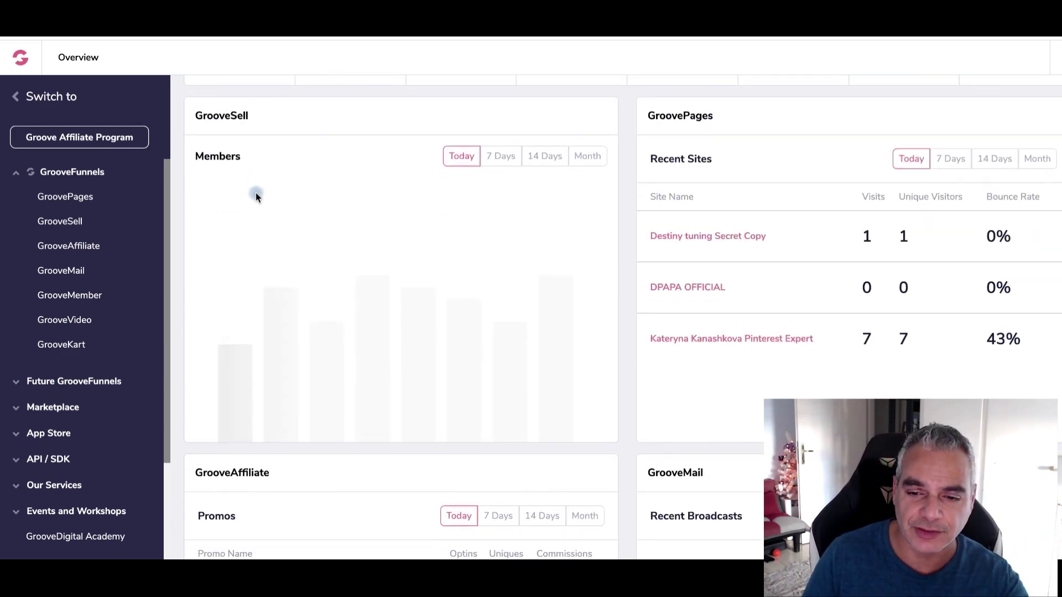
{"action": "scroll", "coordinate": [256, 194], "scroll_direction": "up", "scroll_amount": 5}
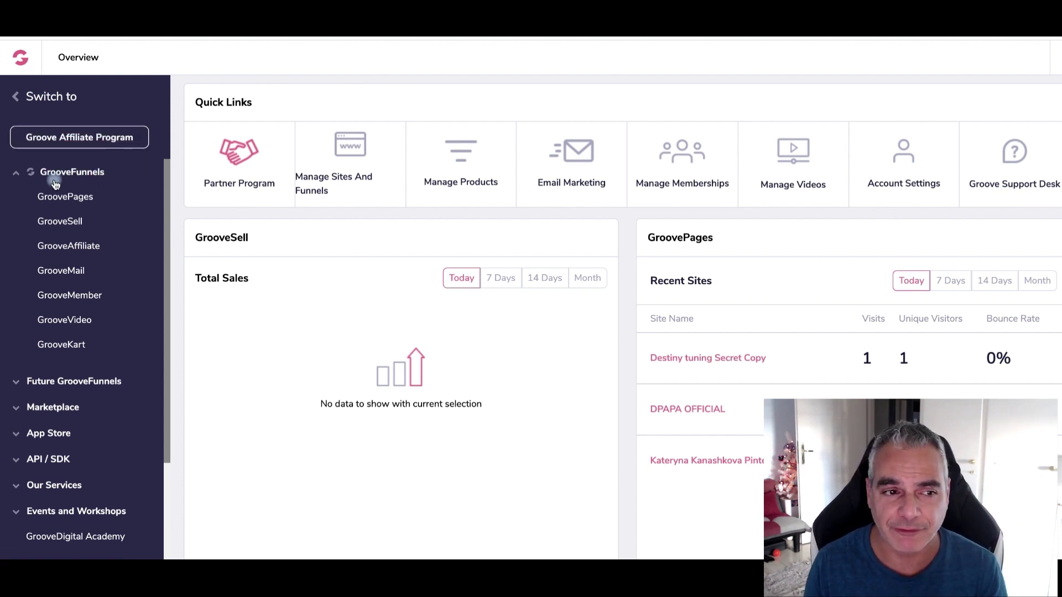
Open GroovePages from the app list and look through all sites in My Sites.
{"action": "left_click", "coordinate": [75, 196]}
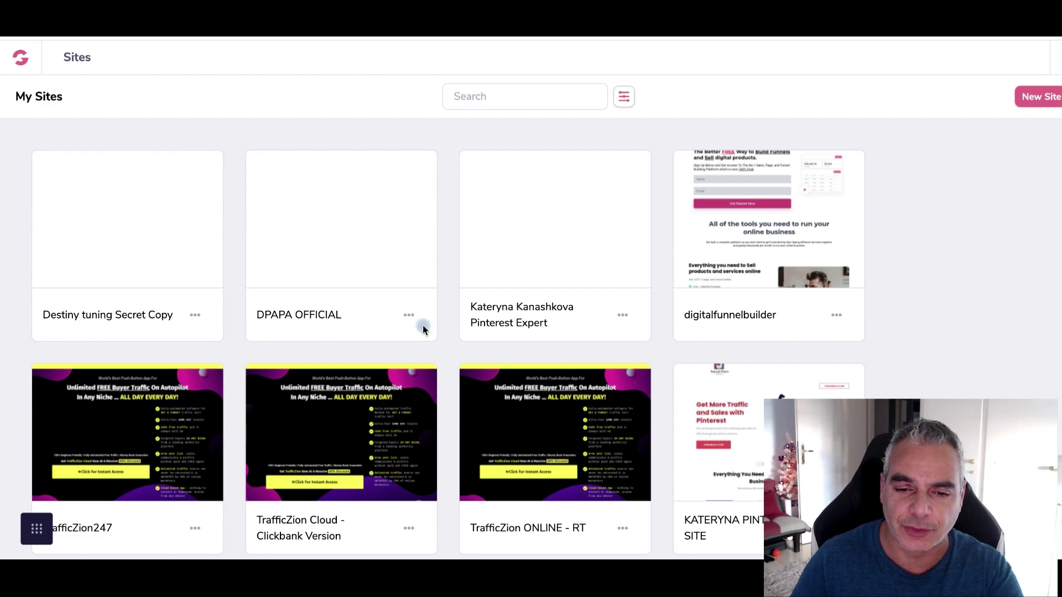
{"action": "scroll", "coordinate": [503, 402], "scroll_direction": "down", "scroll_amount": 10}
{"action": "scroll", "coordinate": [502, 402], "scroll_direction": "up", "scroll_amount": 10}
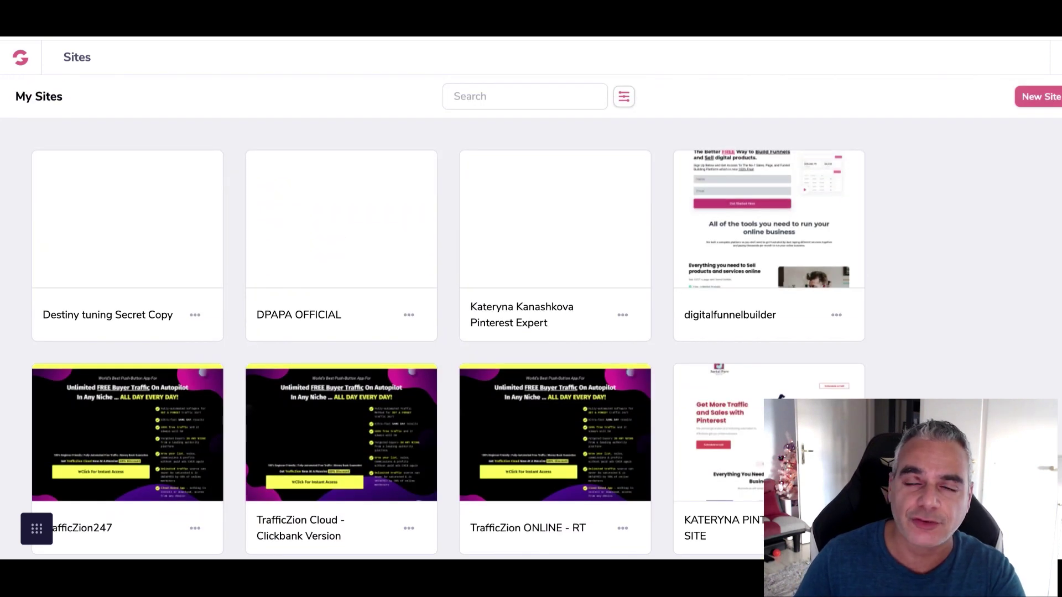